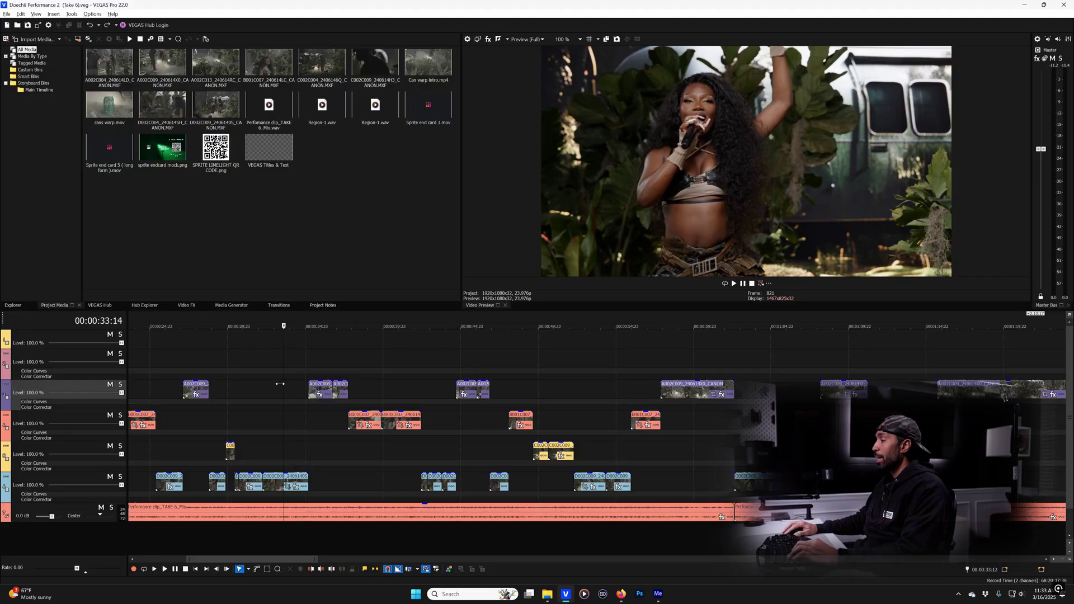
# Step: Step the playhead through the cut from 00:01:17:16 to 00:01:34:02, then back to 00:00:42:20
pyautogui.scroll(-10, 280, 384)
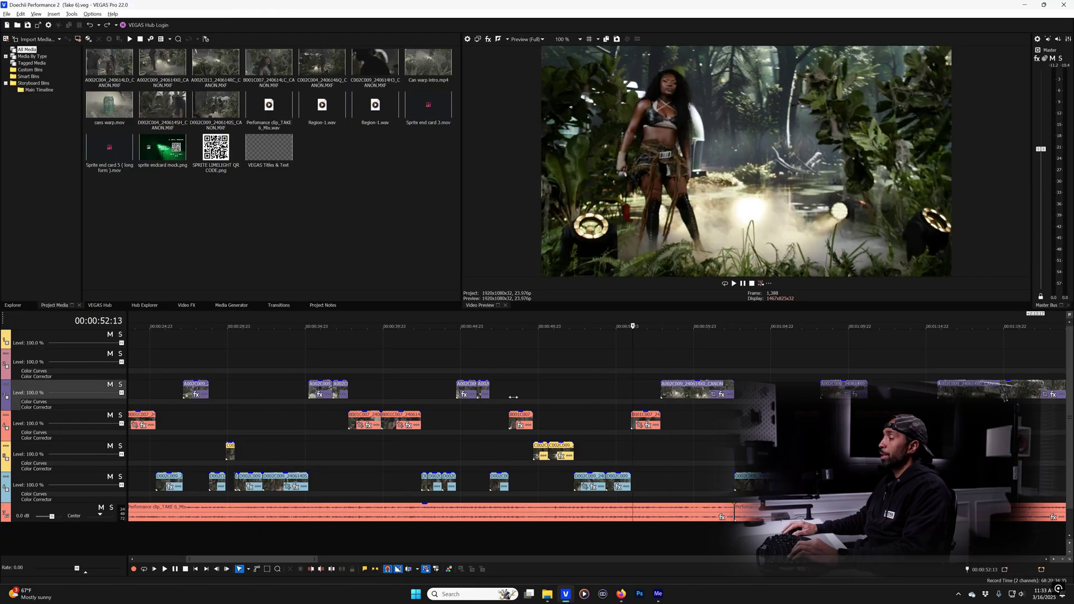
pyautogui.moveTo(241, 401); pyautogui.dragTo(268, 402)
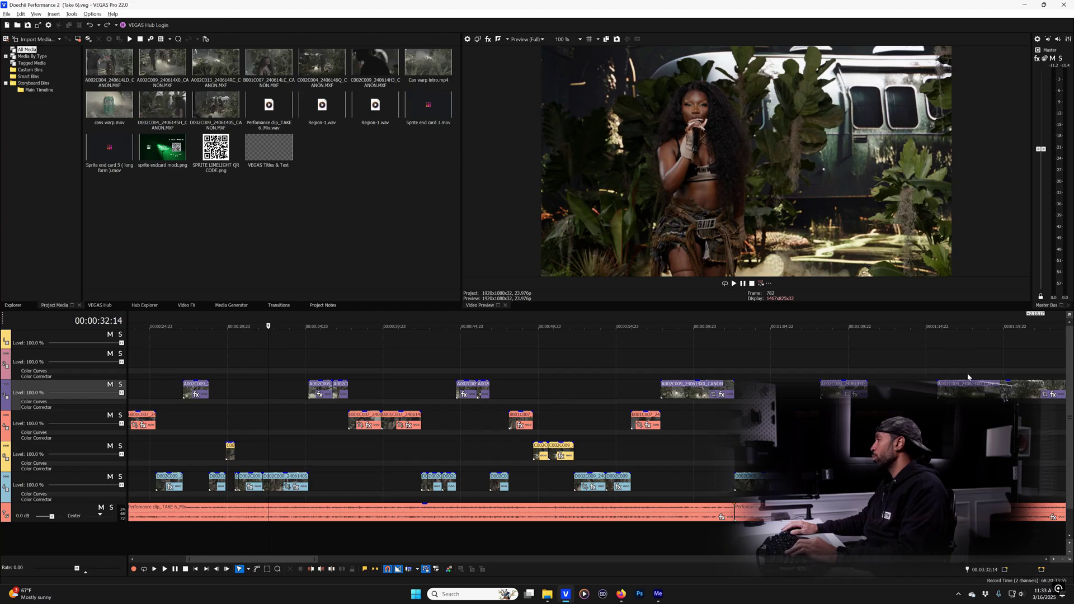
pyautogui.click(968, 377)
pyautogui.scroll(-4, 542, 384)
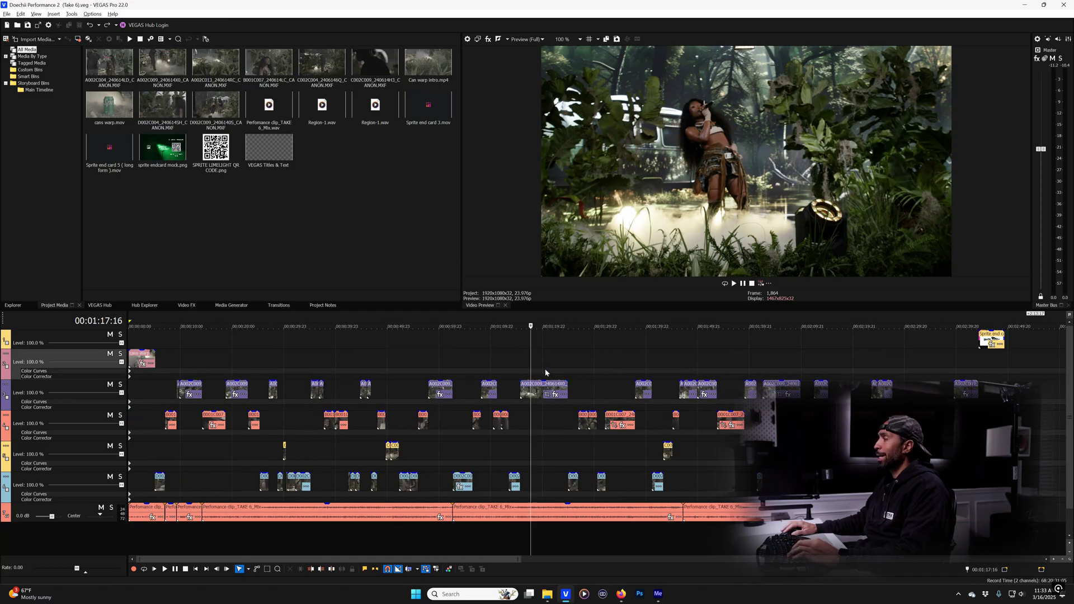
pyautogui.click(545, 372)
pyautogui.click(568, 365)
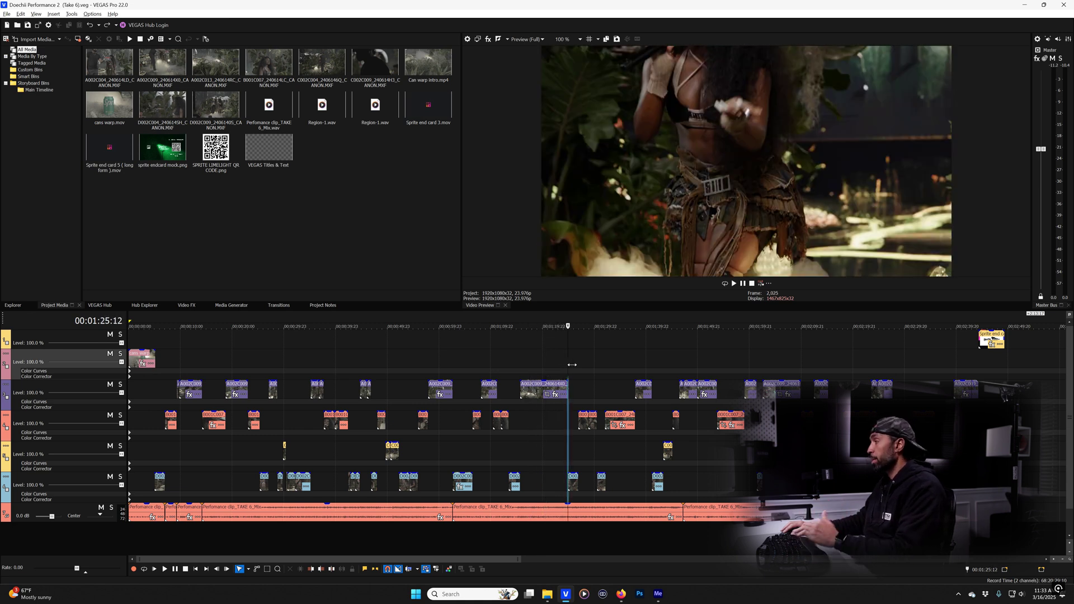
pyautogui.click(587, 366)
pyautogui.click(616, 368)
pyautogui.click(615, 368)
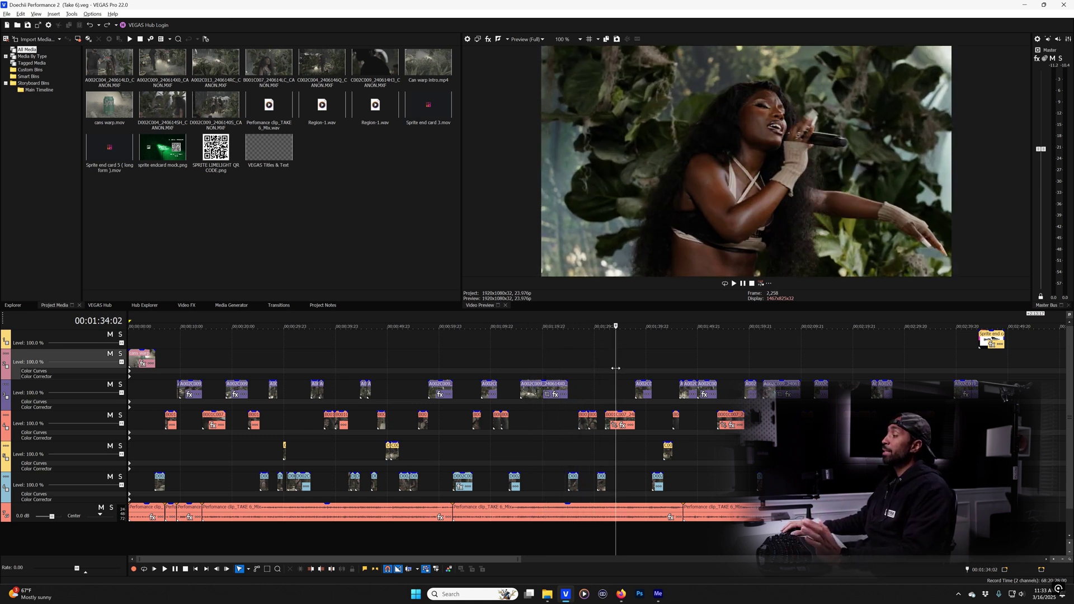
pyautogui.click(350, 381)
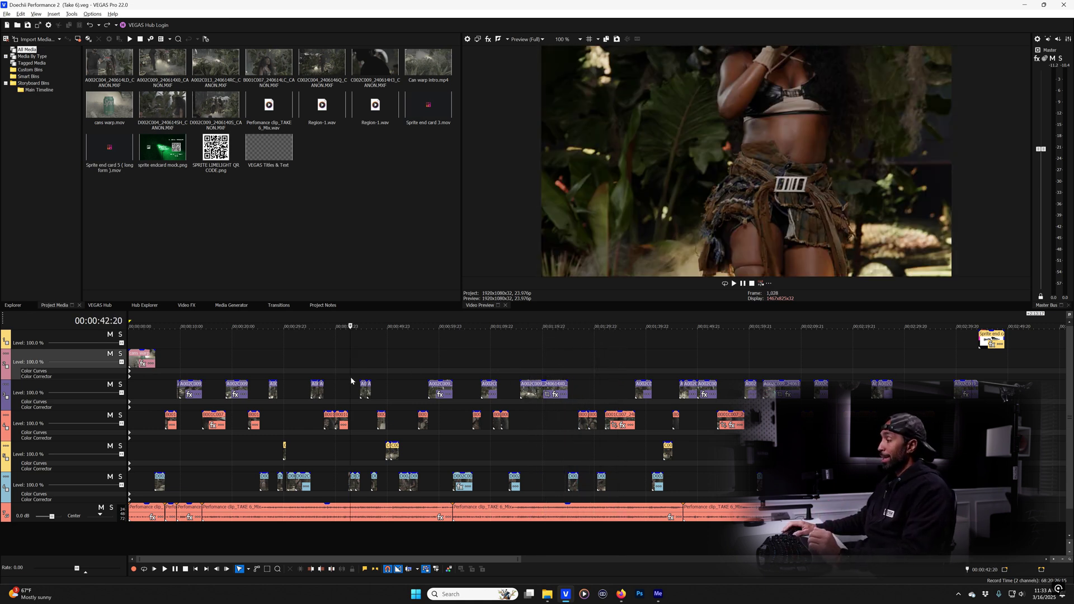
# Step: Play back the cut briefly and stop at the start of a B camera clip
pyautogui.scroll(3, 351, 381)
pyautogui.scroll(-2, 609, 395)
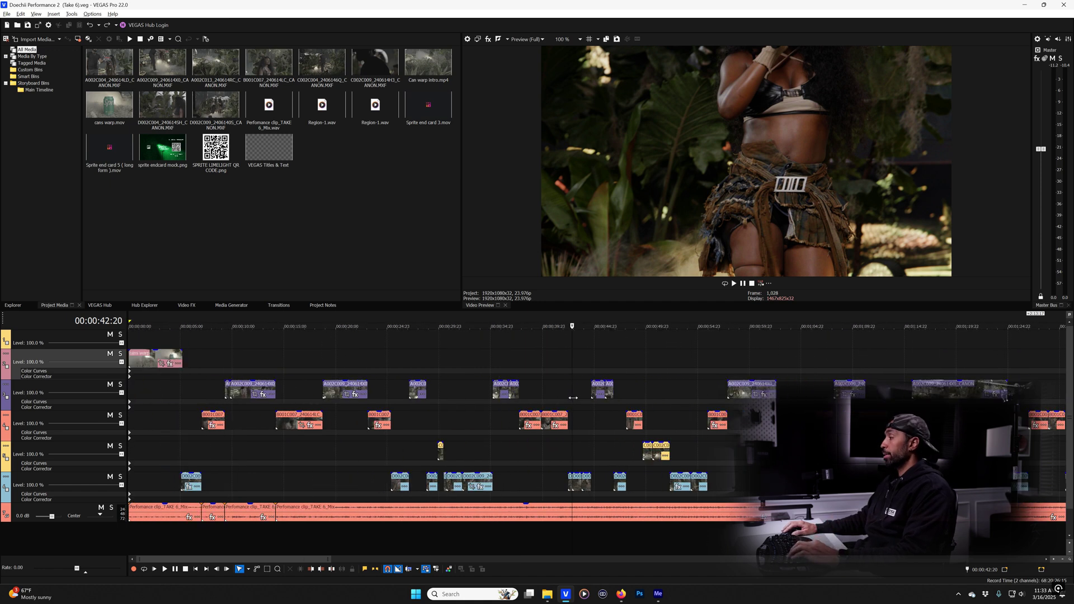
pyautogui.click(582, 421)
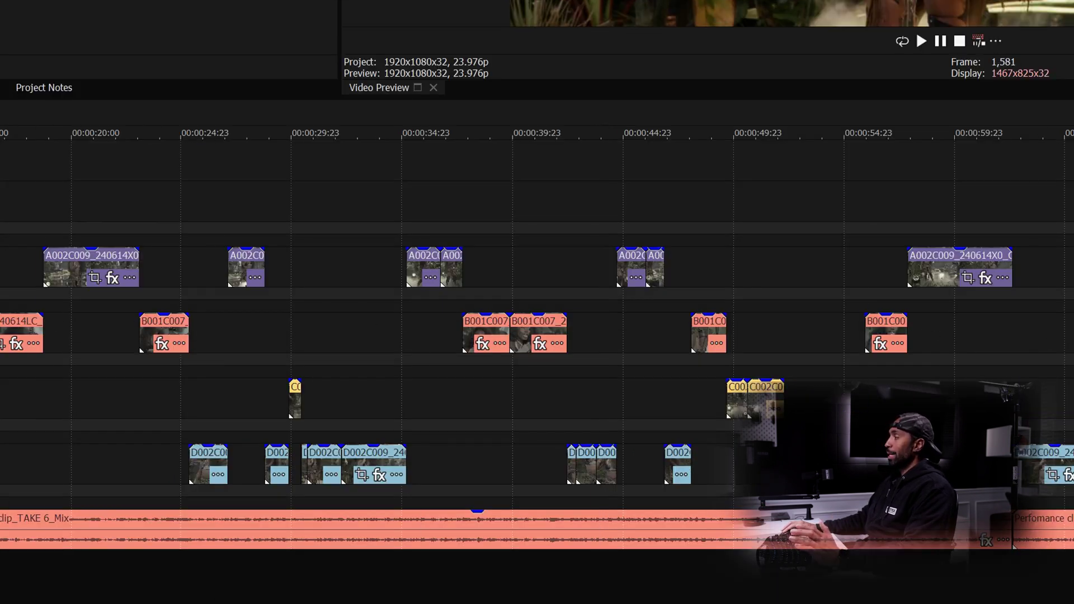
pyautogui.moveTo(1045, 343); pyautogui.dragTo(652, 351)
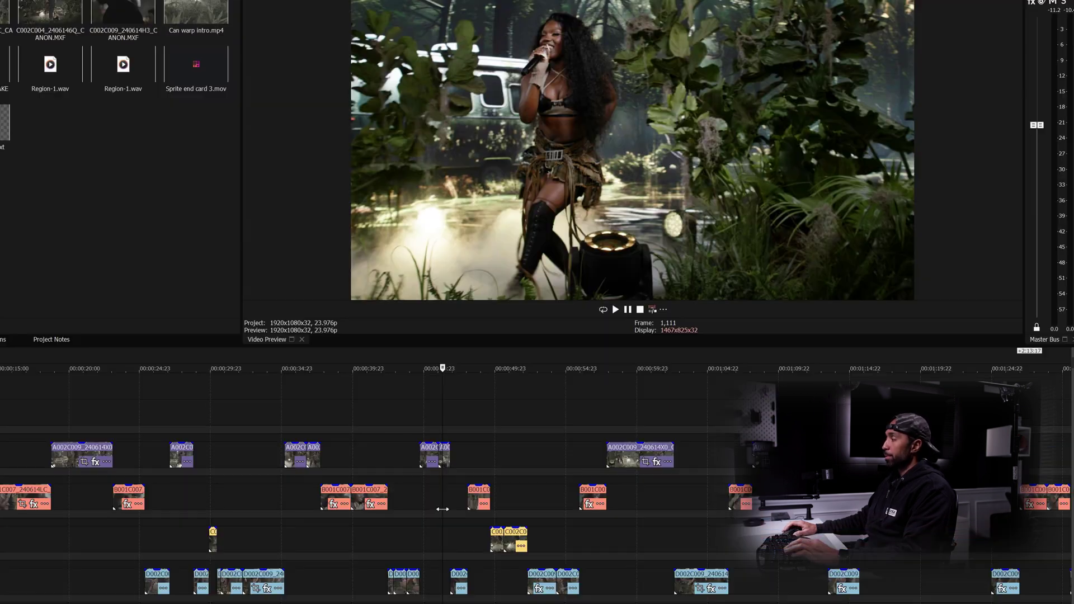
pyautogui.press('space')
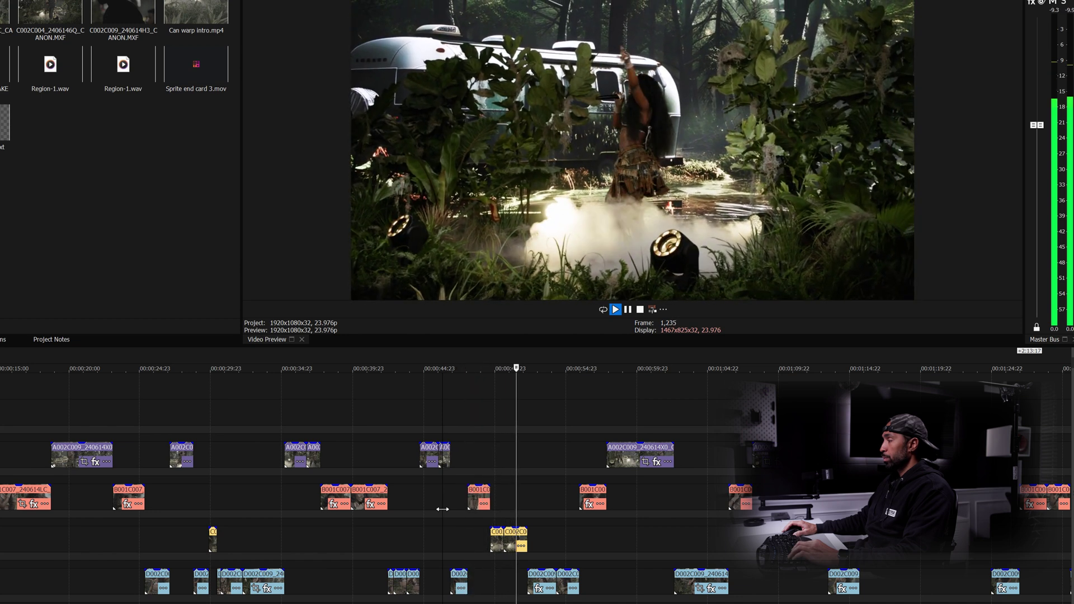
pyautogui.click(530, 469)
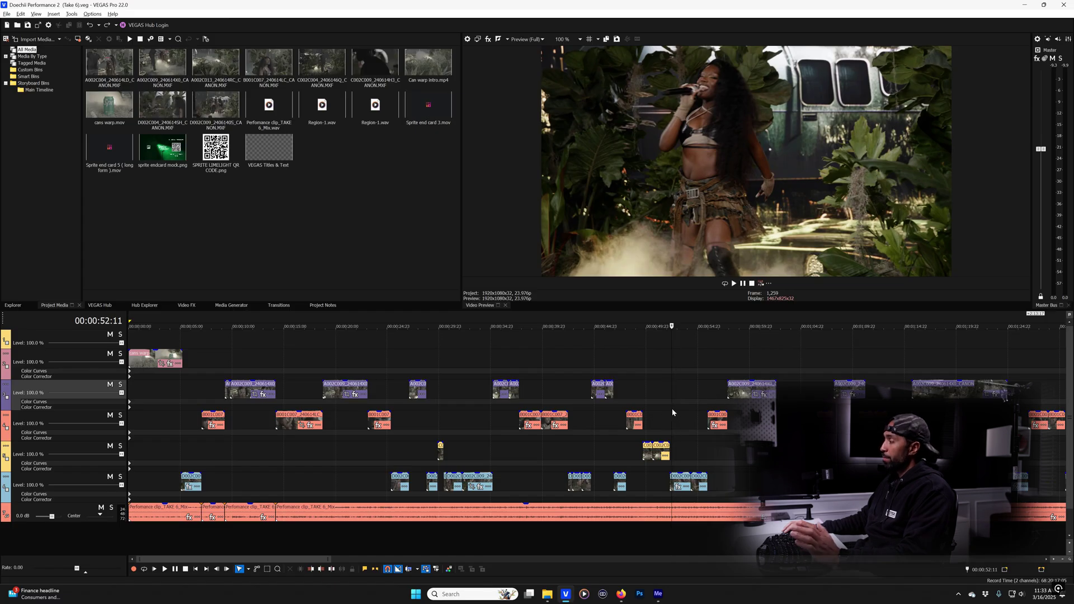
pyautogui.click(709, 420)
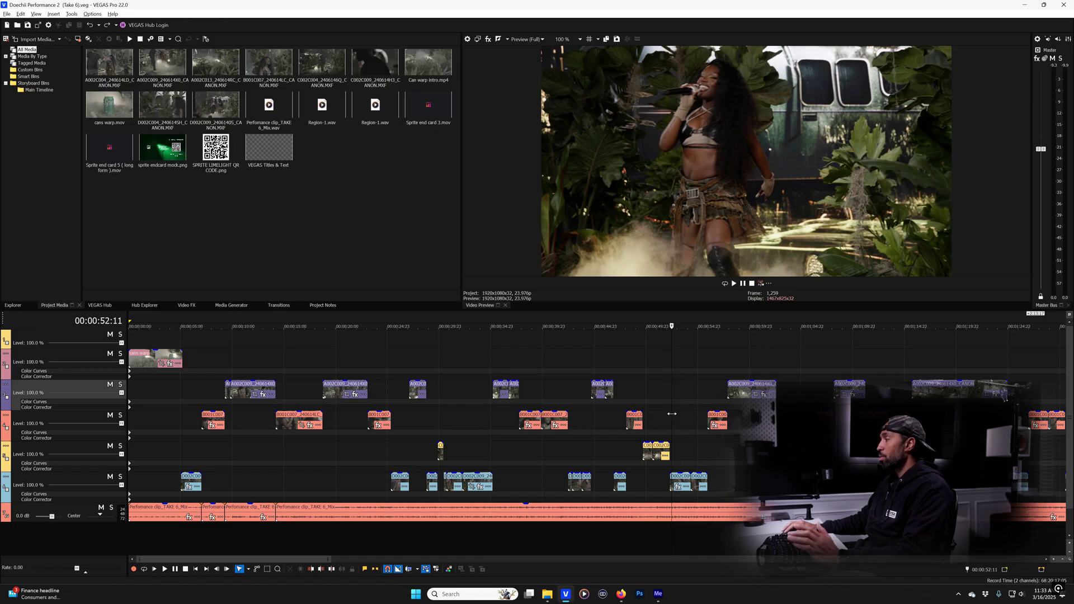
# Step: Zoom out, move the playhead into the uncut clips around 00:04:51–00:05:16, and play
pyautogui.scroll(-3, 671, 367)
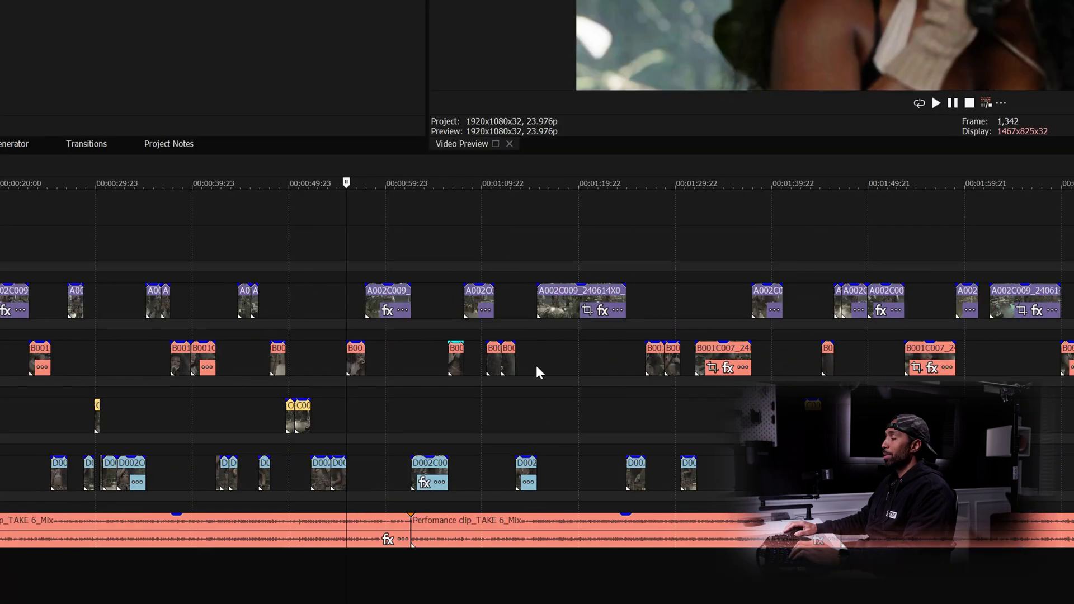
pyautogui.scroll(-4, 376, 342)
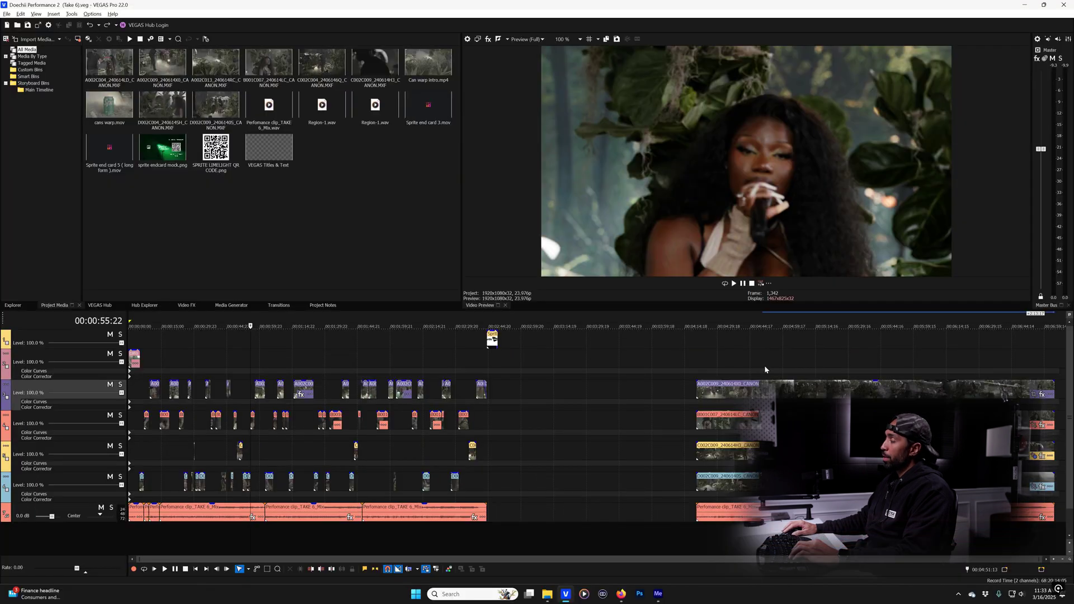
pyautogui.click(996, 264)
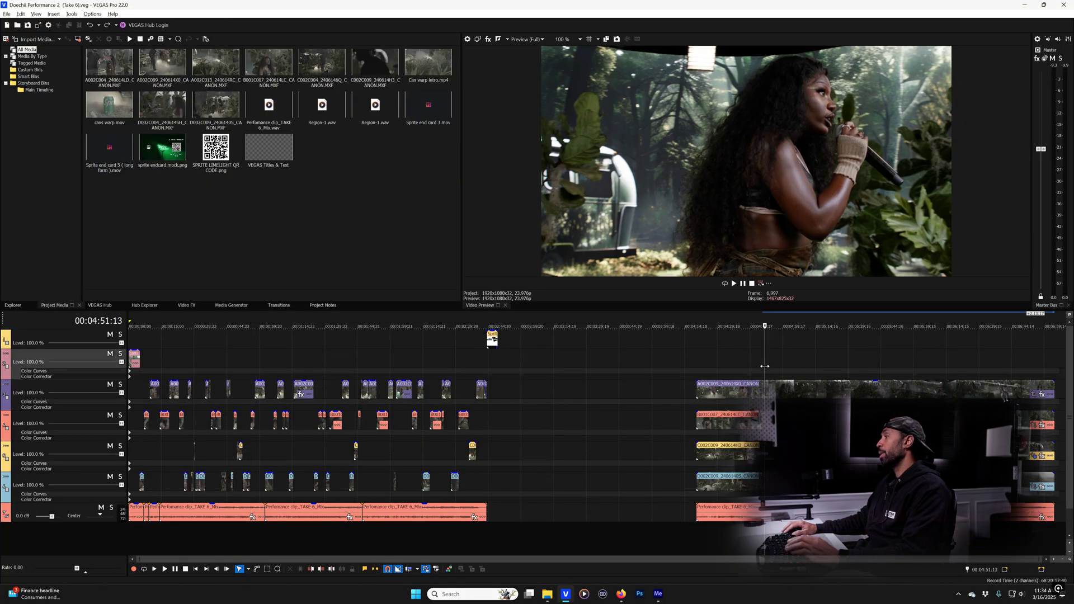
pyautogui.click(765, 366)
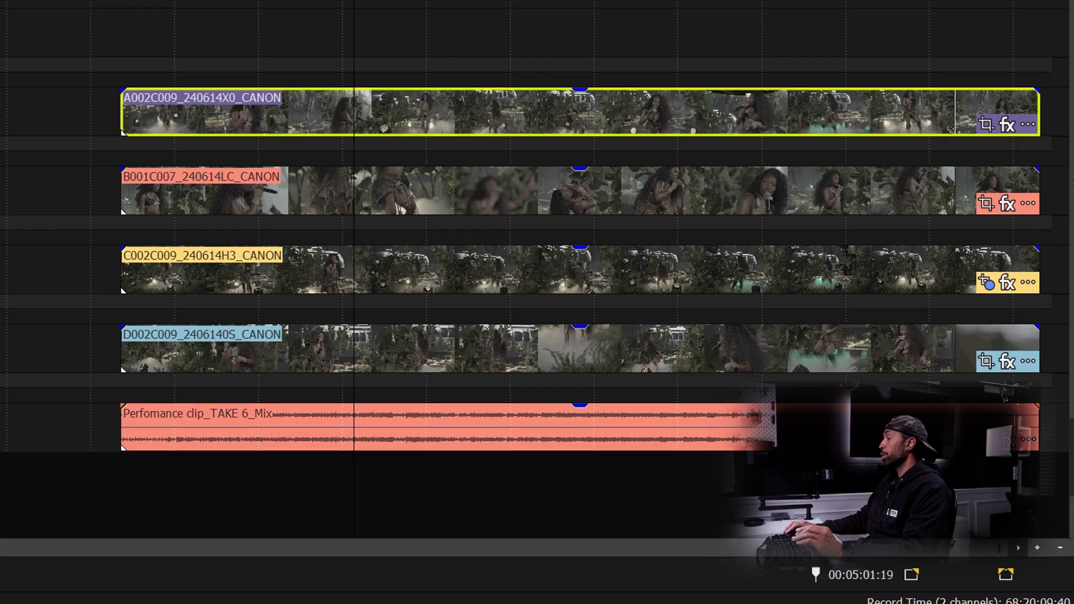
pyautogui.click(412, 65)
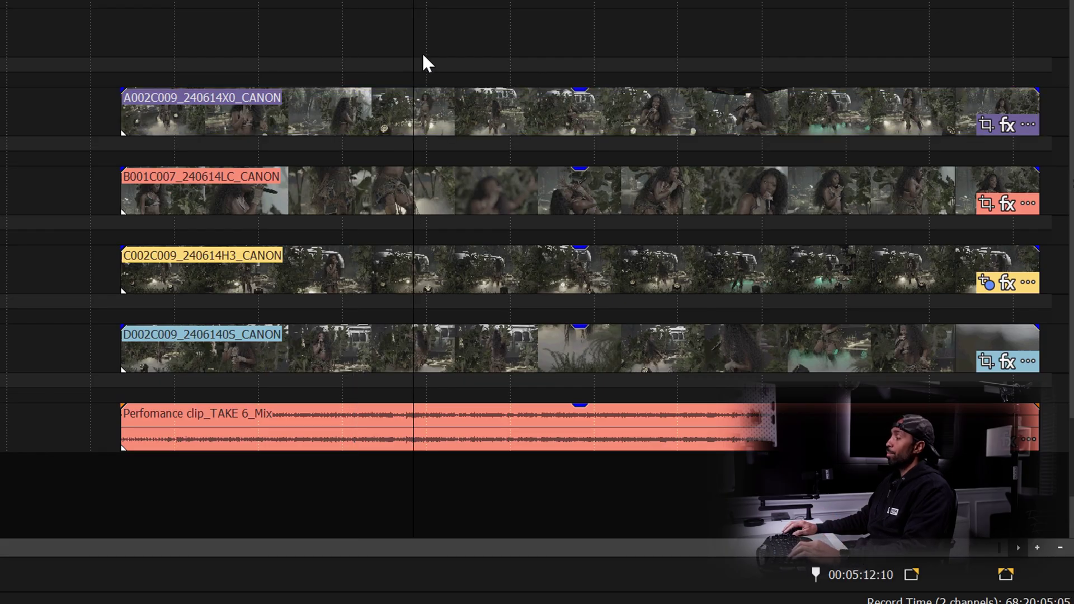
pyautogui.moveTo(416, 53); pyautogui.dragTo(434, 54)
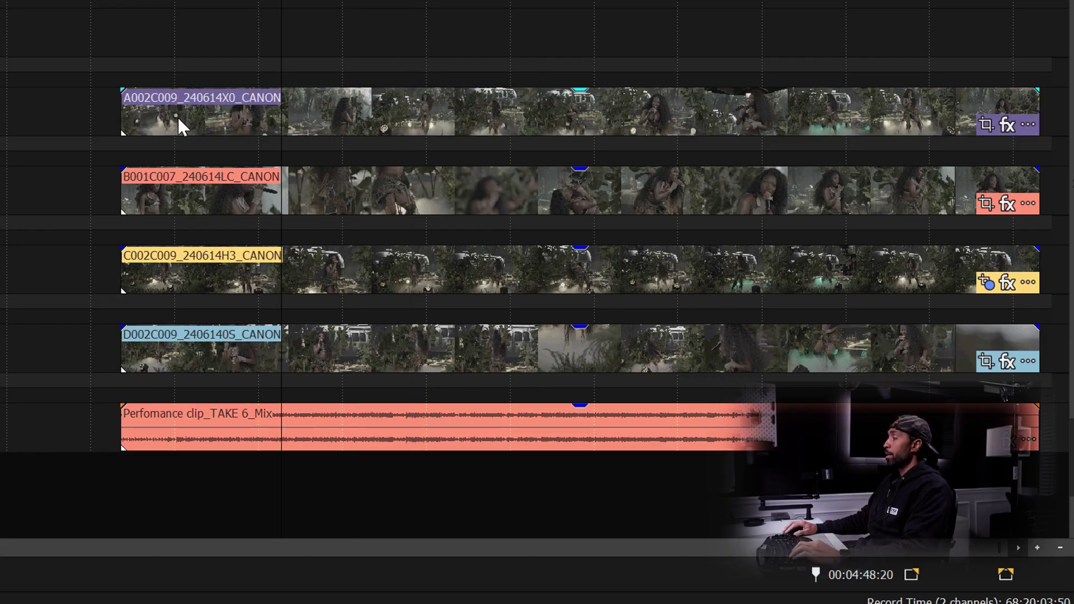
pyautogui.press('space')
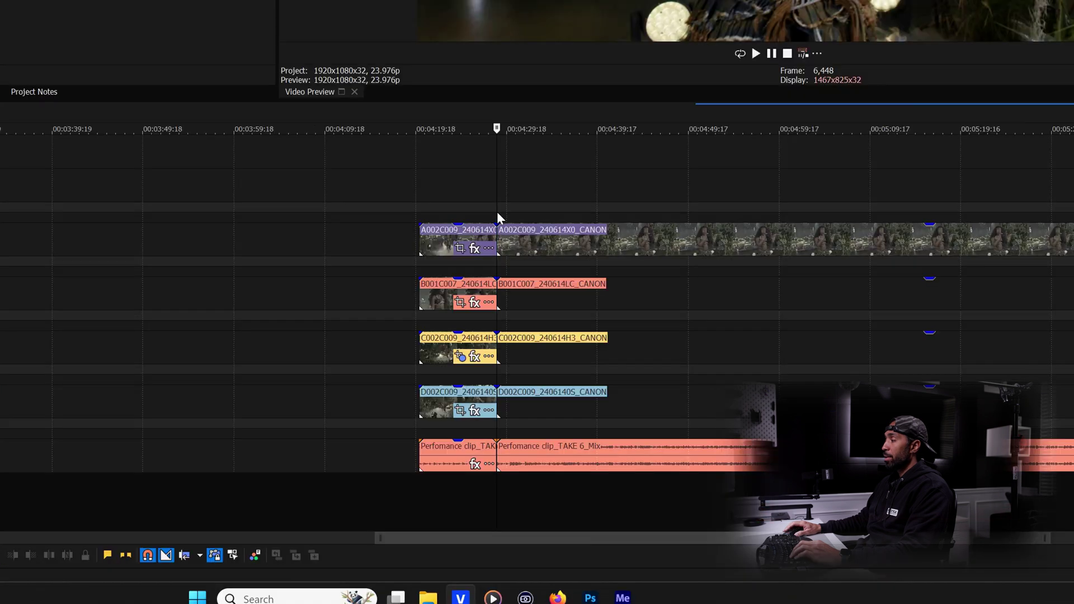
# Step: Play from 00:04:28:16 and split all tracks on the beat with S
pyautogui.scroll(3, 591, 375)
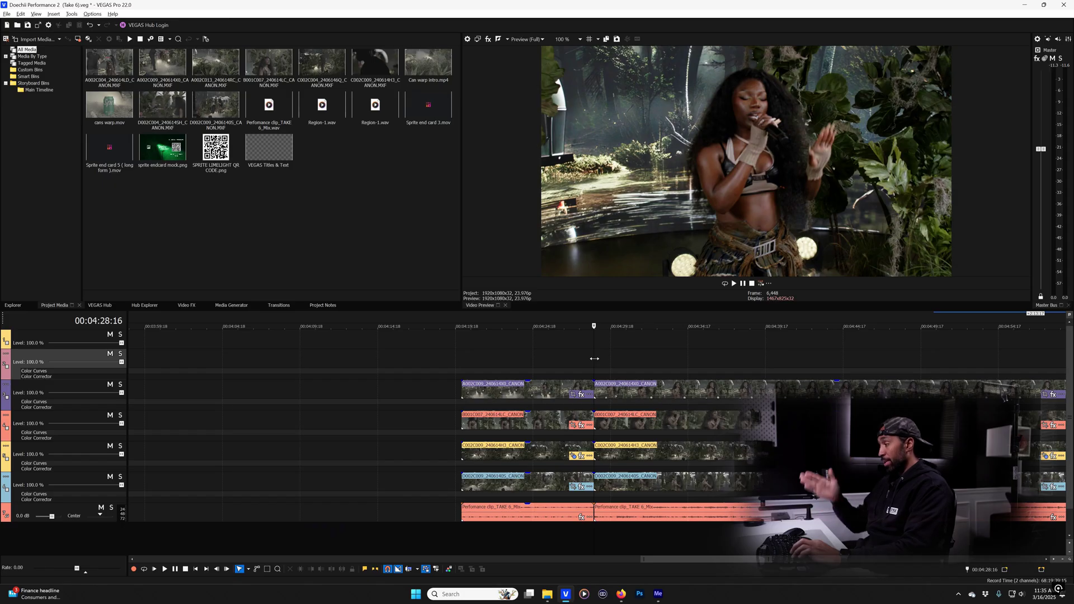
pyautogui.press('space')
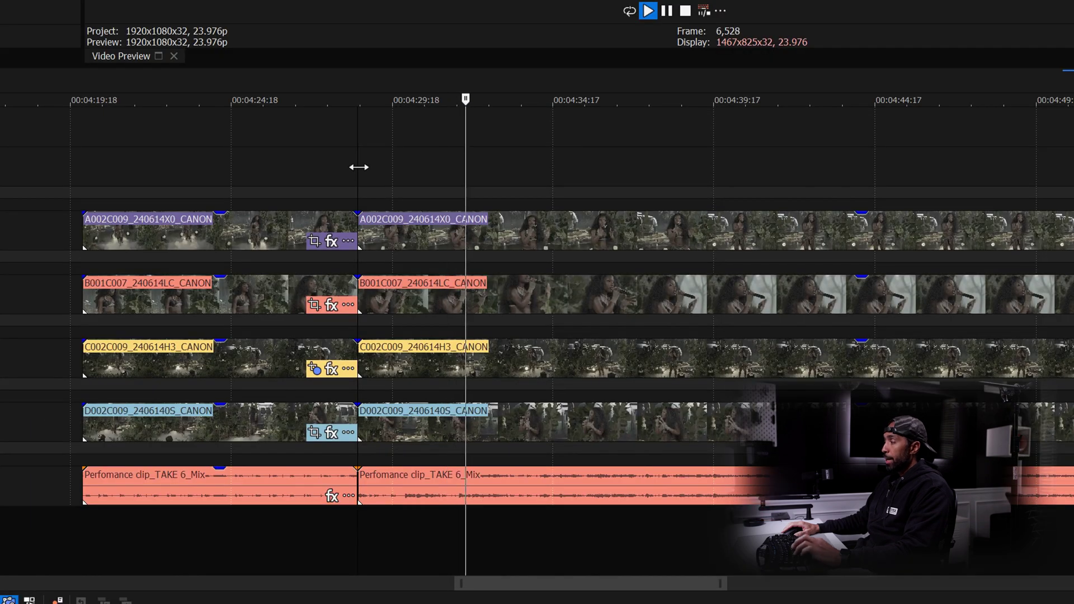
pyautogui.press('s')
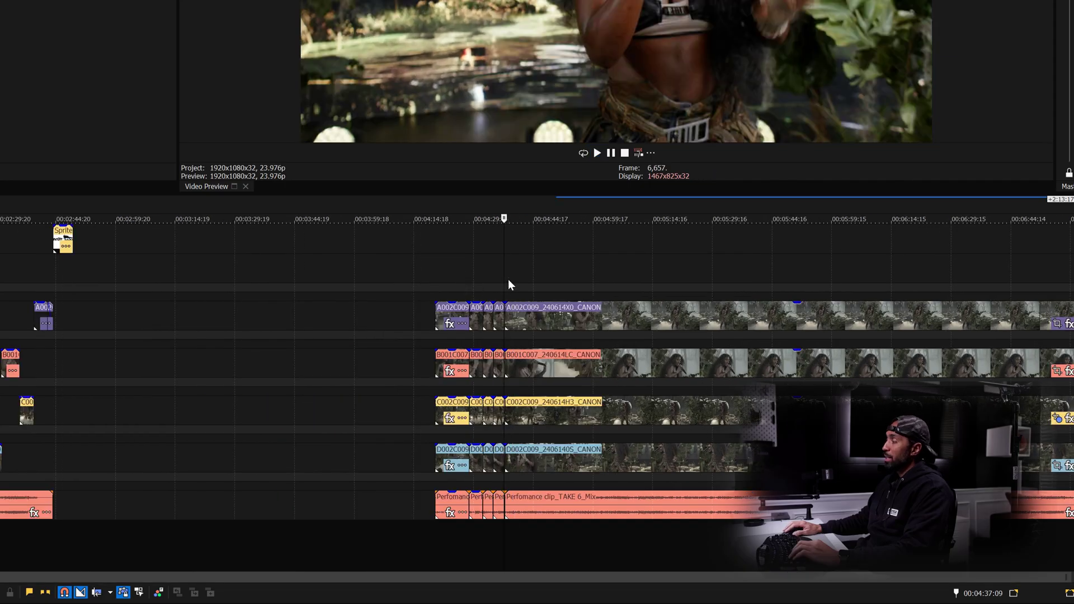
# Step: Delete the A and B camera segments after the 00:04:29:17 cut, checking the gaps with playback
pyautogui.click(473, 285)
pyautogui.scroll(5, 473, 285)
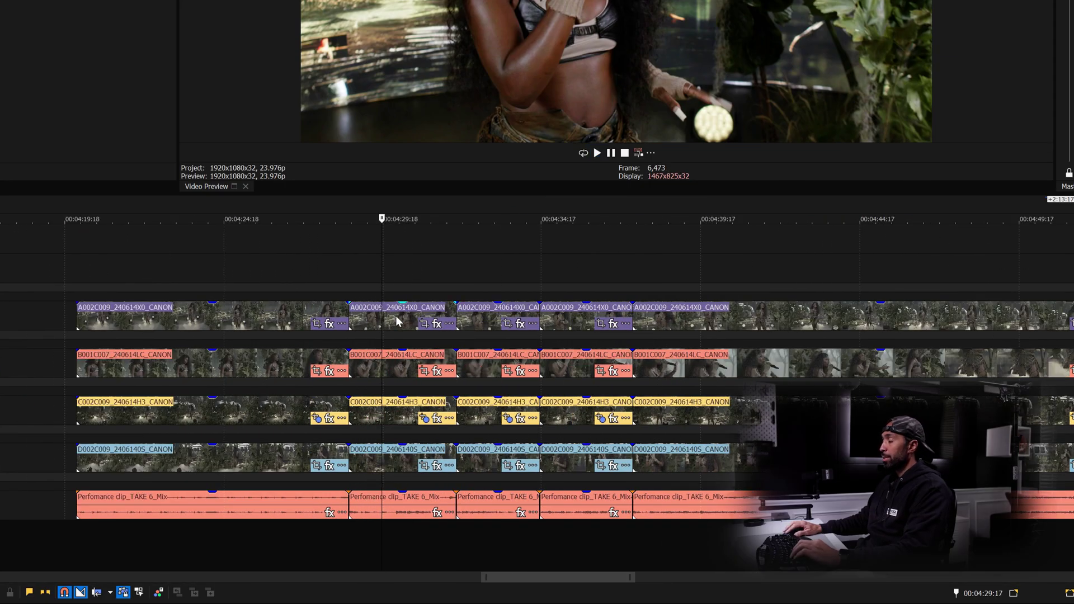
pyautogui.press('Delete')
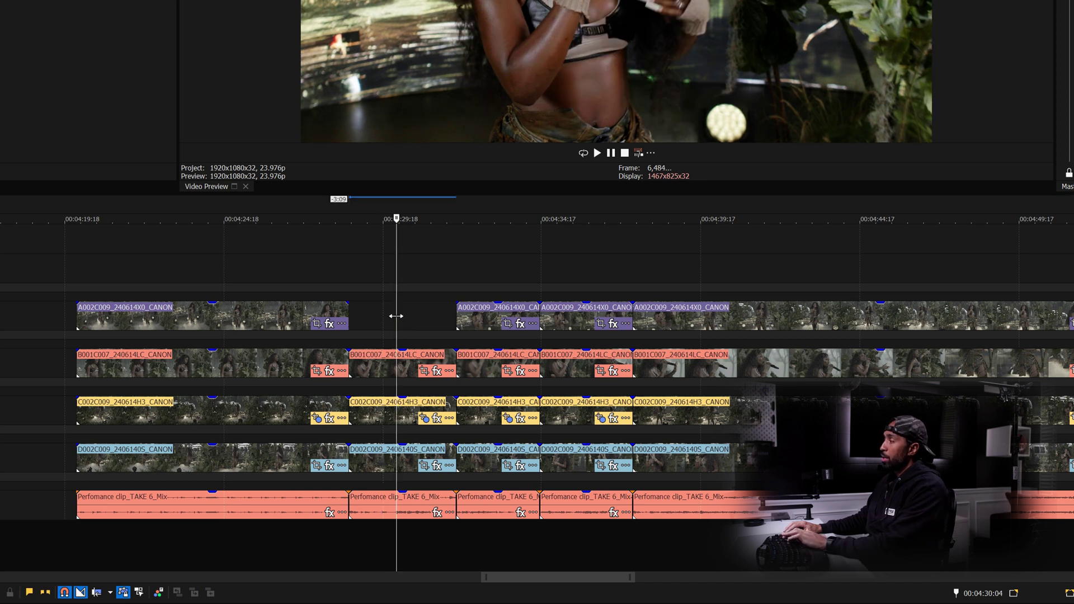
pyautogui.click(373, 318)
pyautogui.press('space')
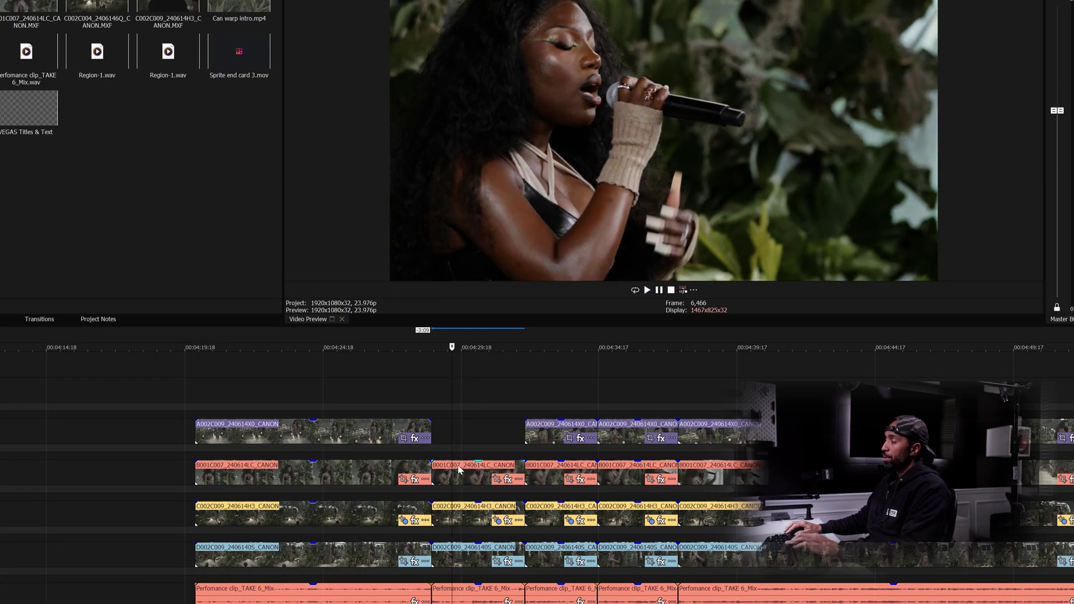
pyautogui.click(453, 478)
pyautogui.press('Delete')
pyautogui.press('space')
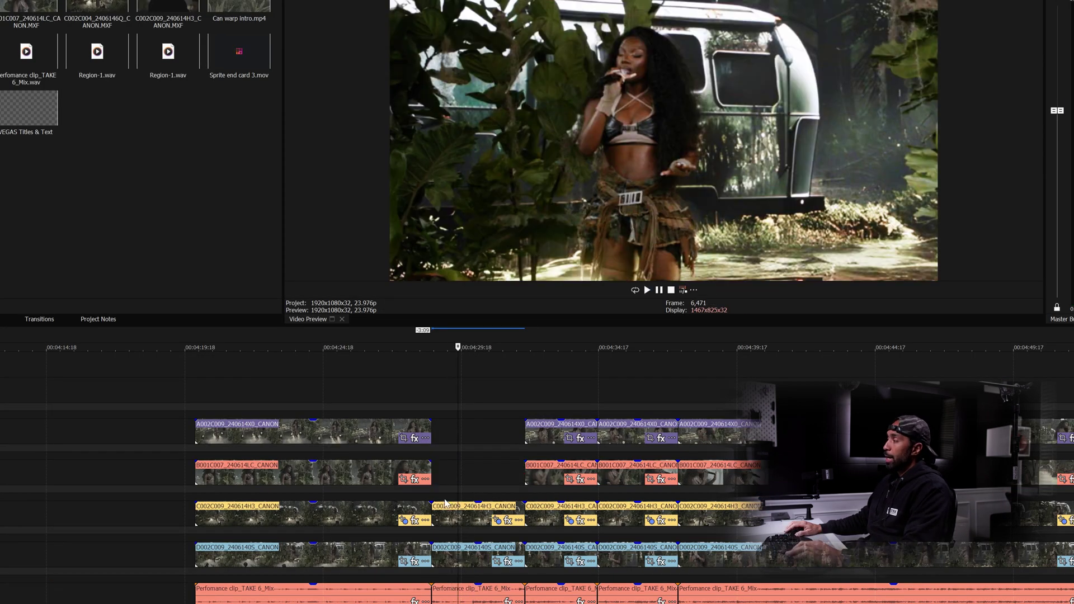
pyautogui.press('space')
pyautogui.press('space')
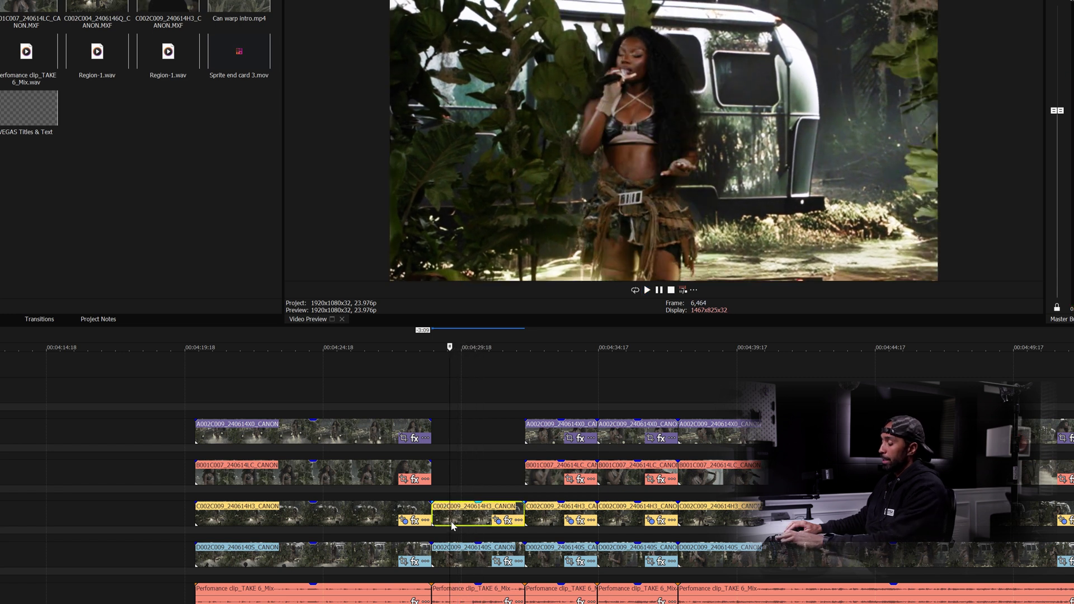
# Step: Delete C002C009, undo to restore it and the B001C007 segment, and replay the cut
pyautogui.press('Delete')
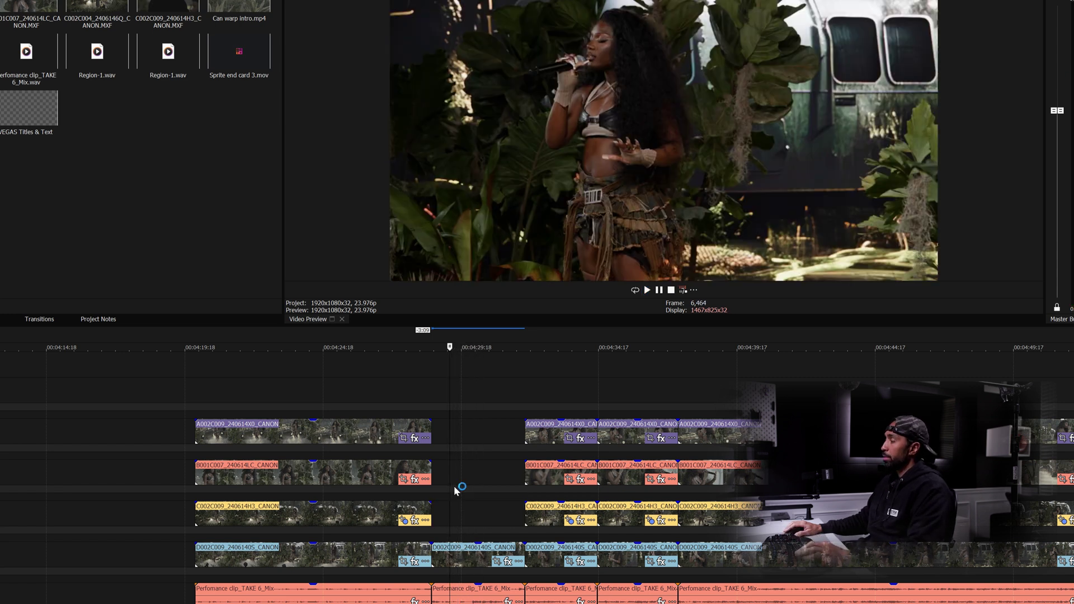
pyautogui.hotkey('ctrl', 'z')
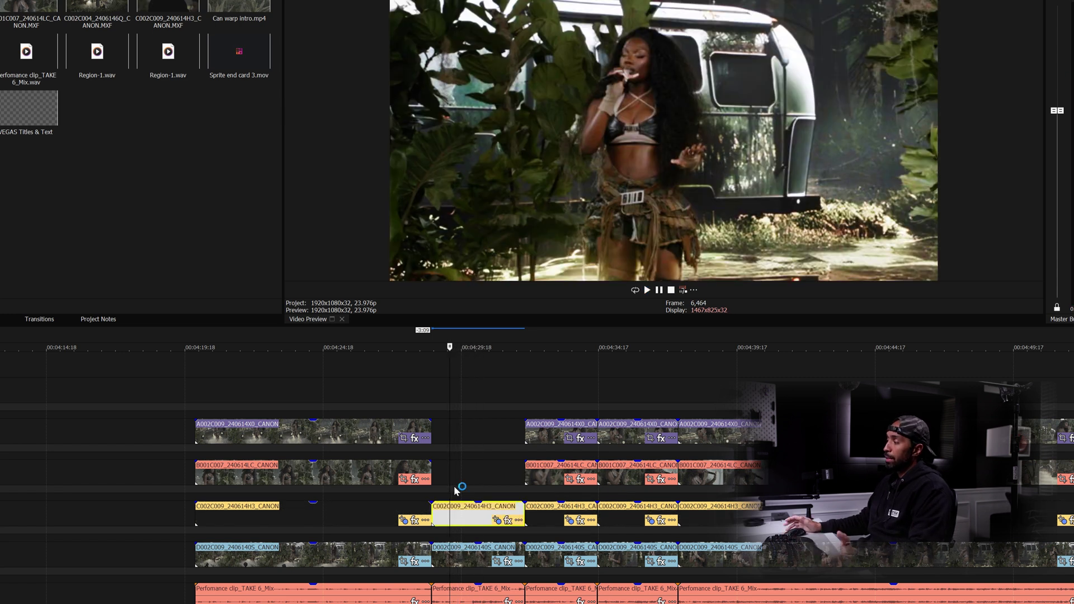
pyautogui.hotkey('ctrl', 'z')
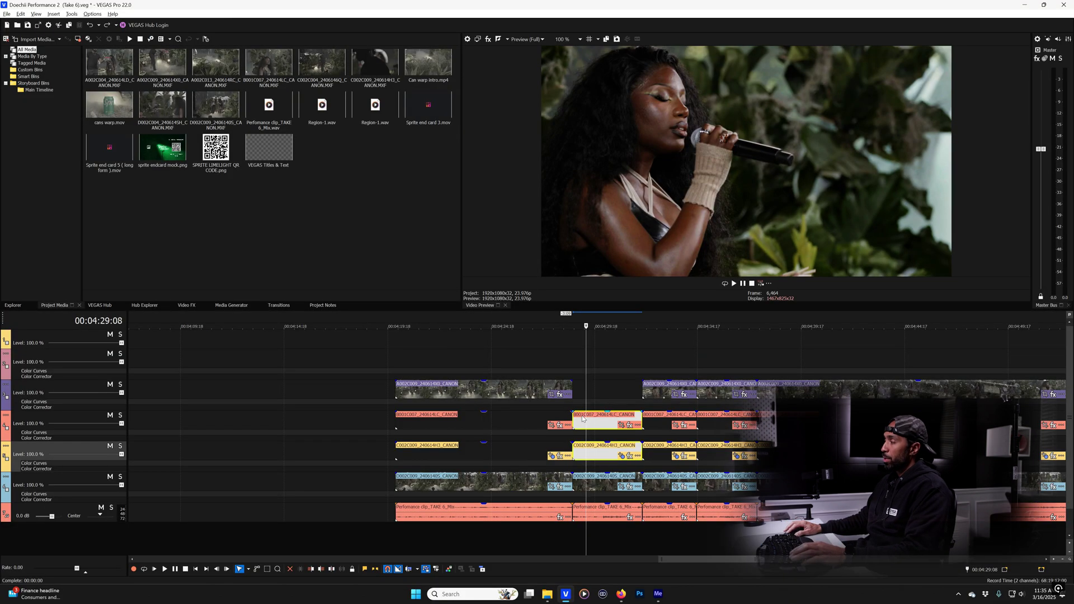
pyautogui.press('space')
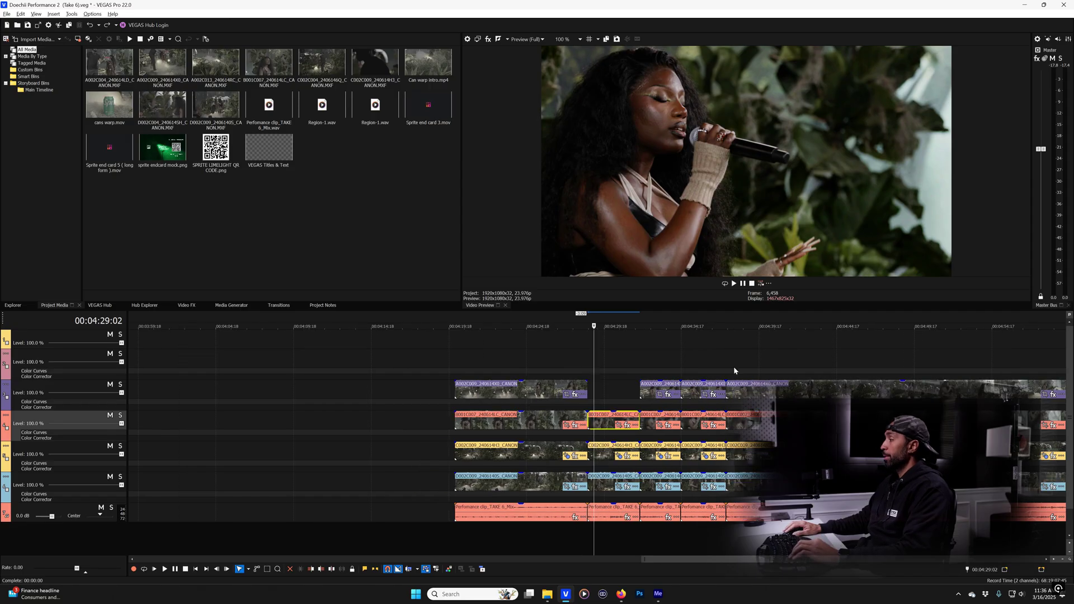
pyautogui.click(725, 367)
# Step: Scroll the timeline back to the start and place the playhead at 00:00:39:01
pyautogui.scroll(-2, 702, 374)
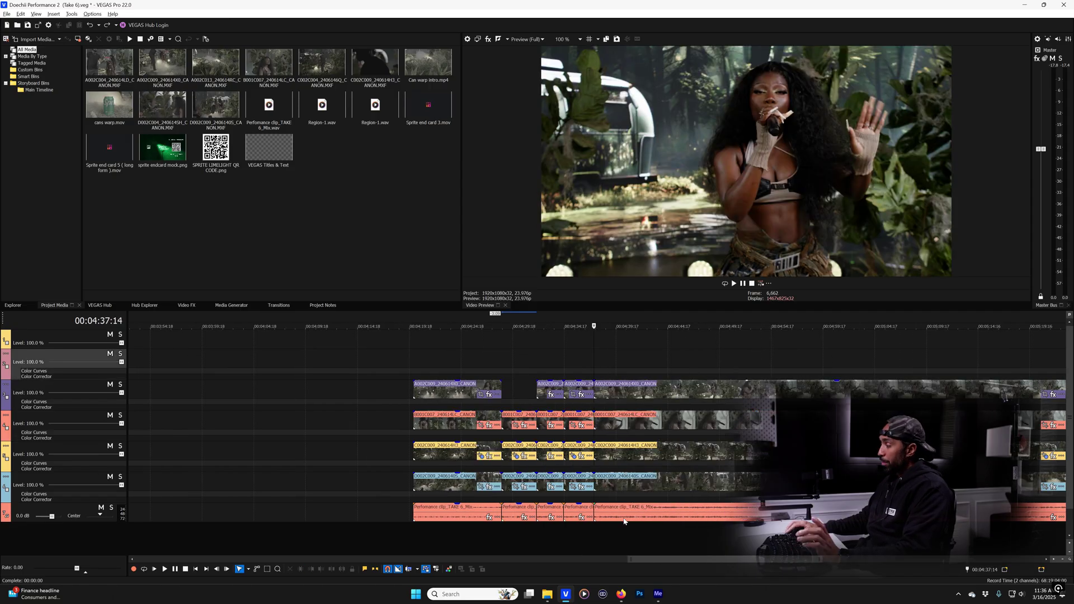
pyautogui.moveTo(669, 562); pyautogui.dragTo(180, 555)
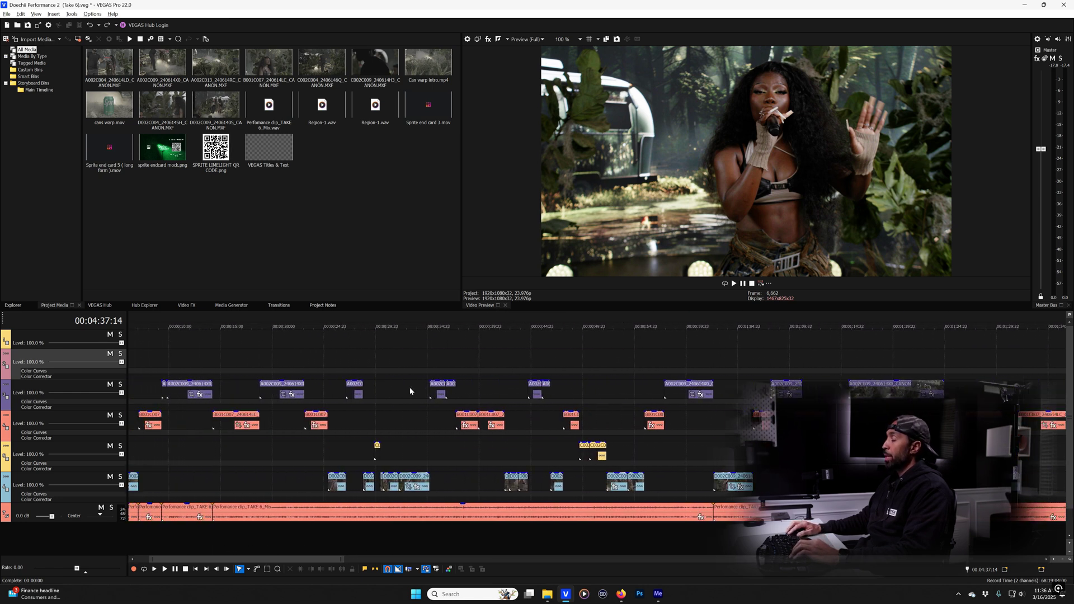
pyautogui.click(470, 363)
pyautogui.scroll(-1, 470, 363)
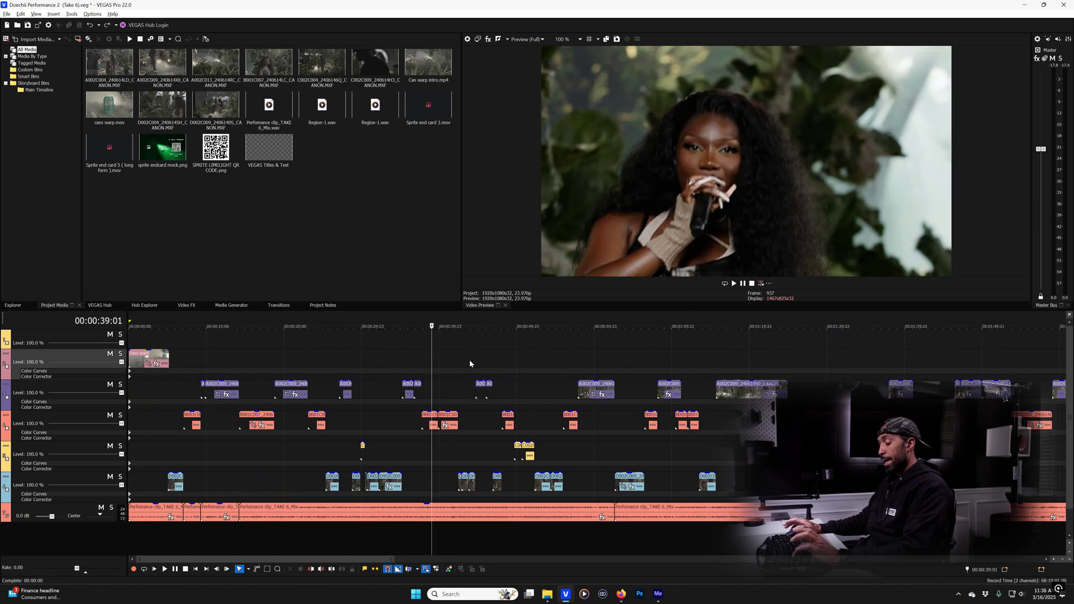
pyautogui.scroll(-2, 469, 364)
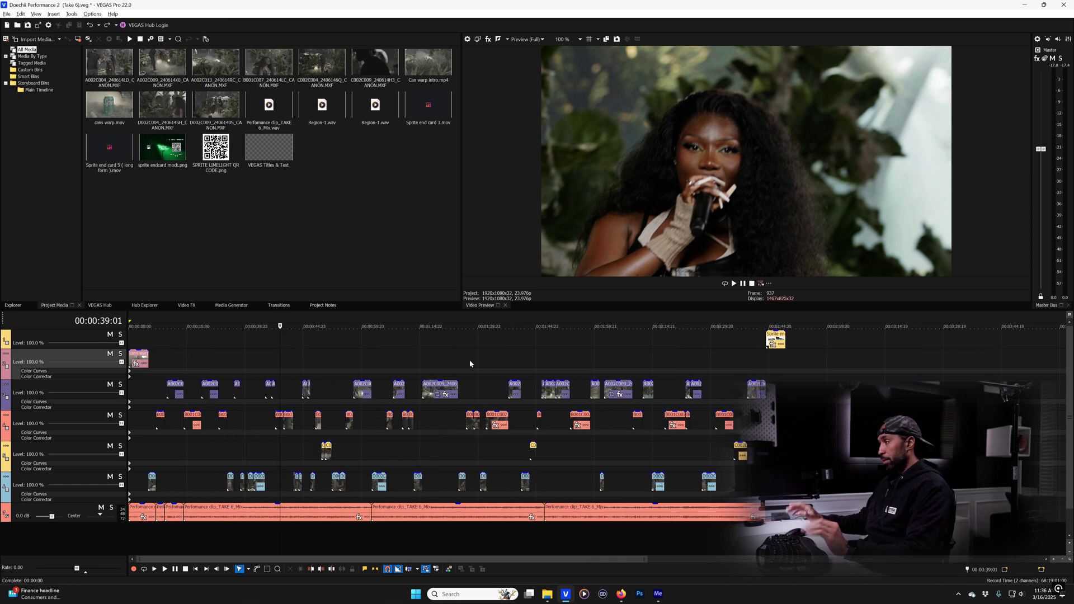
pyautogui.scroll(2, 469, 363)
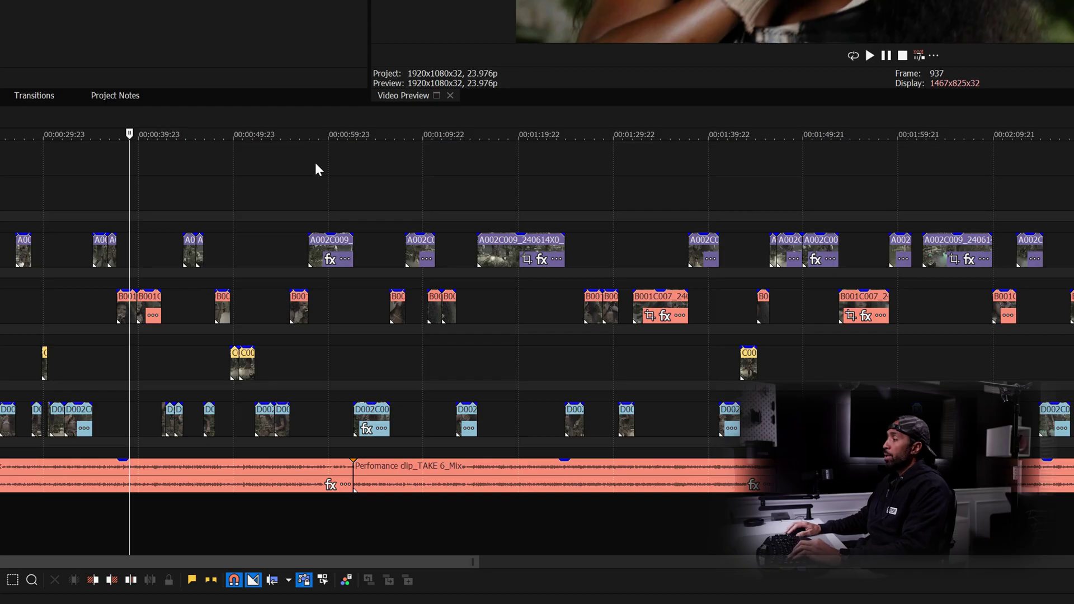
# Step: Play from 00:00:57:20 and mark a loop region starting at the playhead
pyautogui.click(309, 211)
pyautogui.scroll(3, 422, 214)
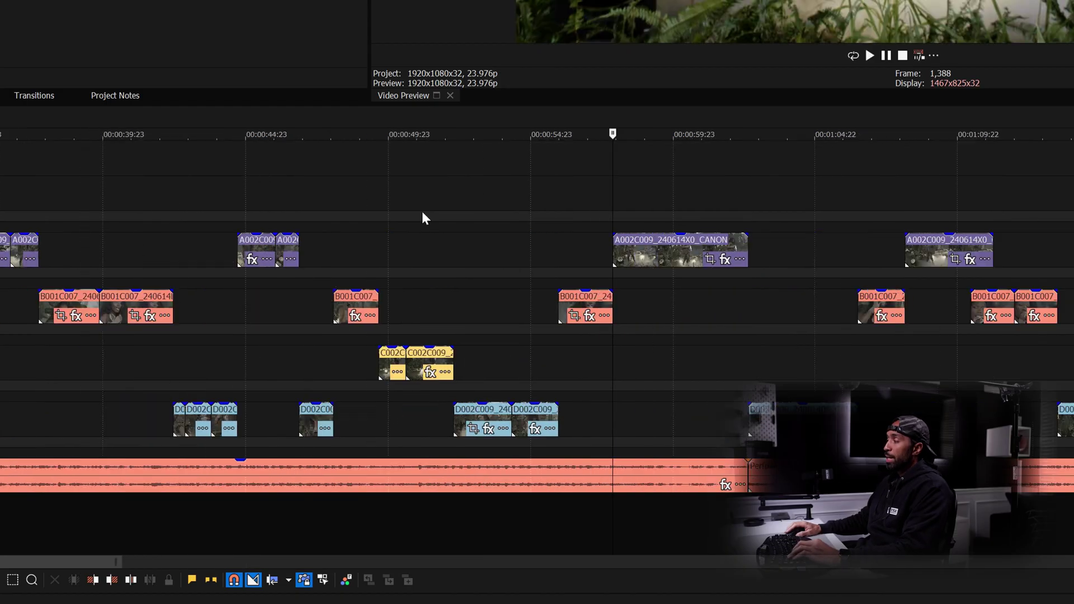
pyautogui.press('space')
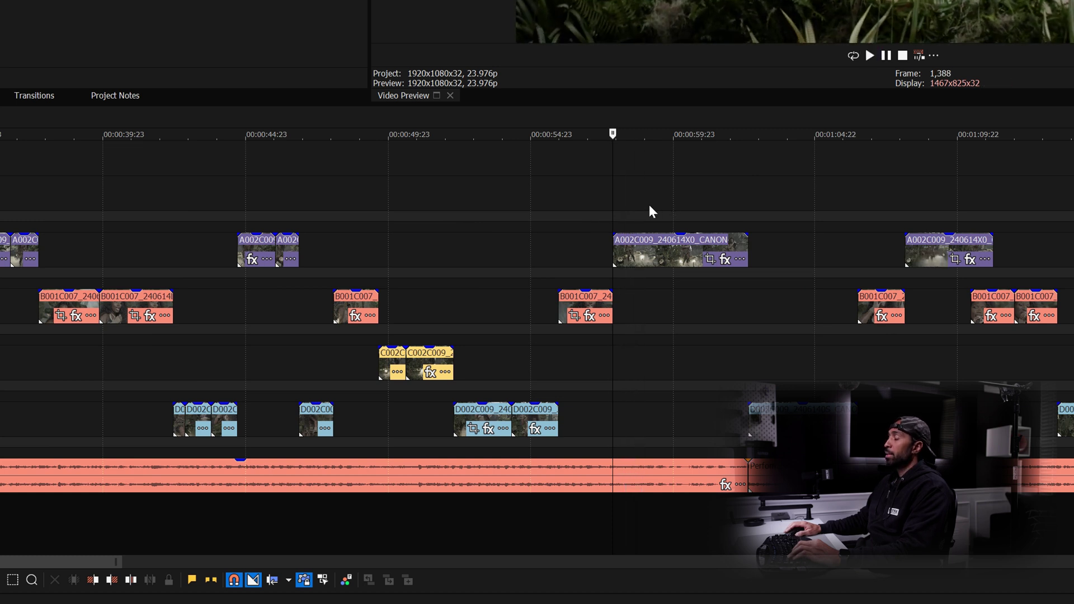
pyautogui.scroll(-5, 626, 207)
pyautogui.scroll(2, 600, 204)
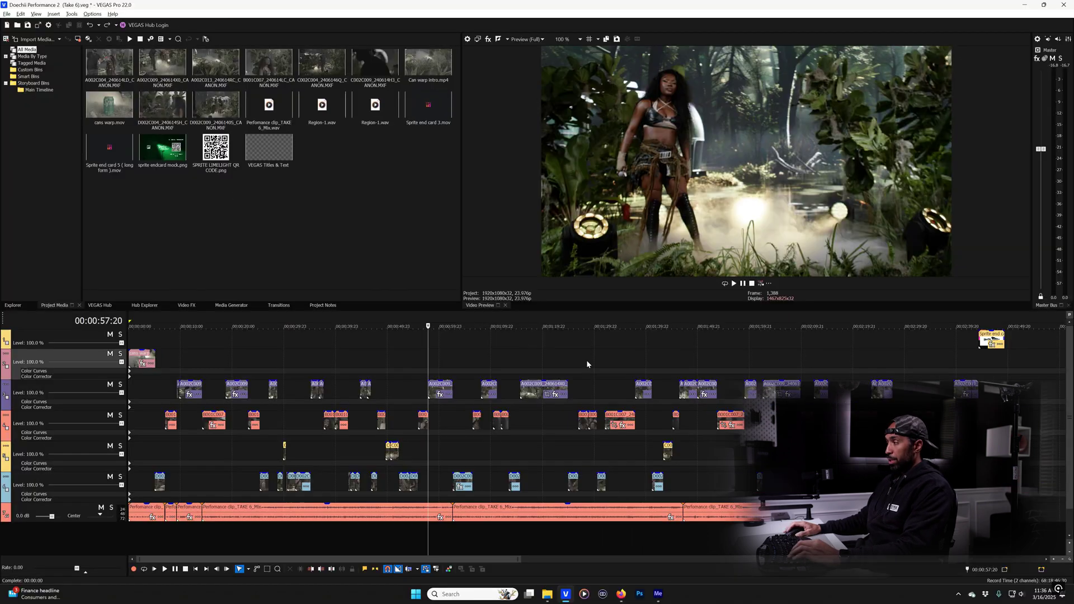
pyautogui.scroll(2, 599, 197)
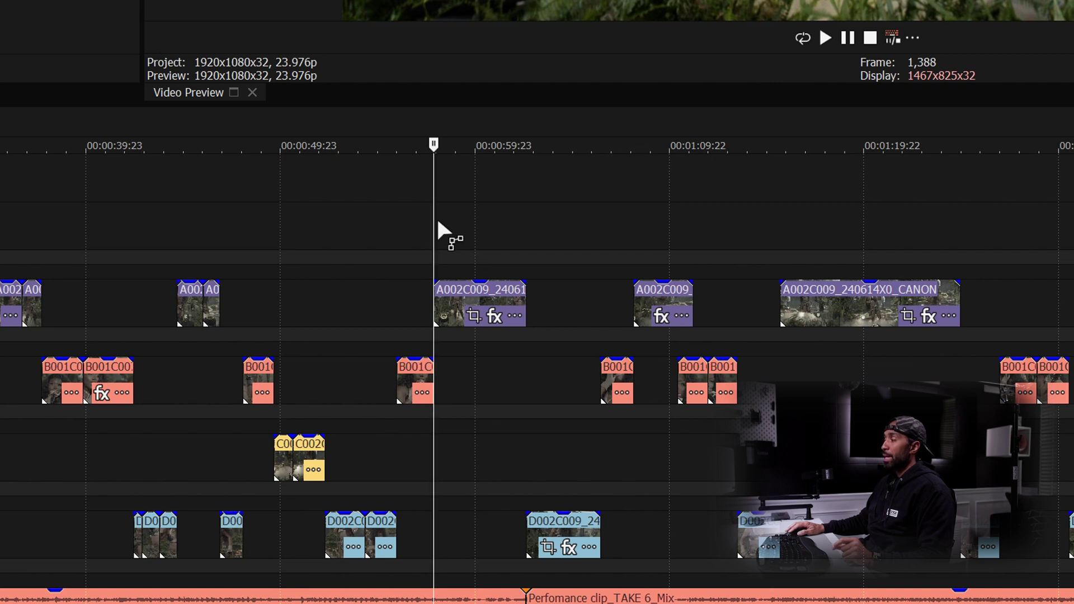
pyautogui.moveTo(437, 222); pyautogui.dragTo(635, 216)
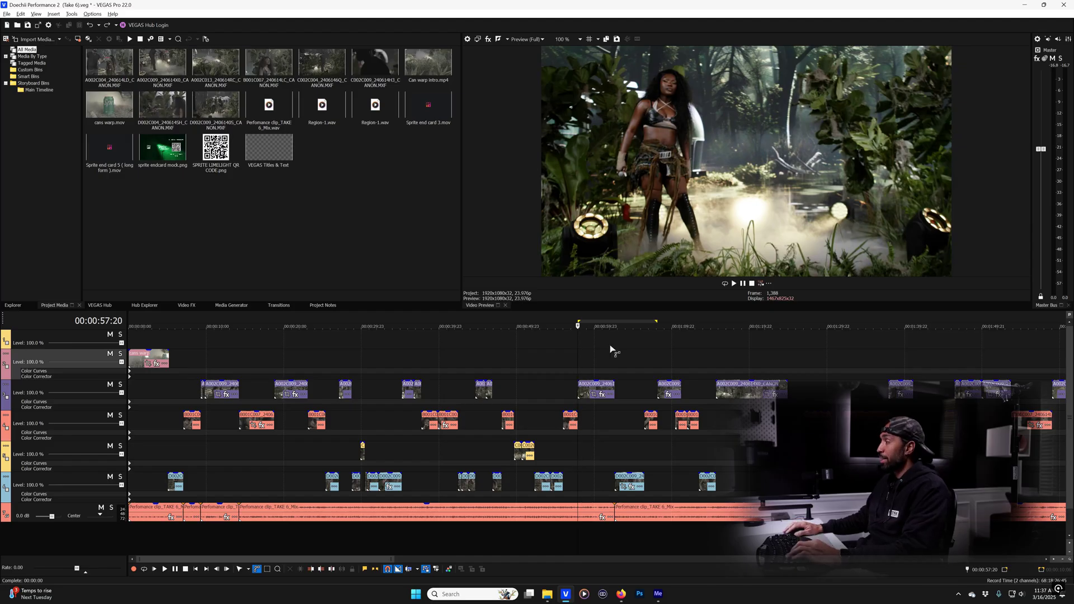
# Step: Set the loop region to 00:00:10–00:00:13, playhead at 00:00:12:04, and open the File menu
pyautogui.click(658, 335)
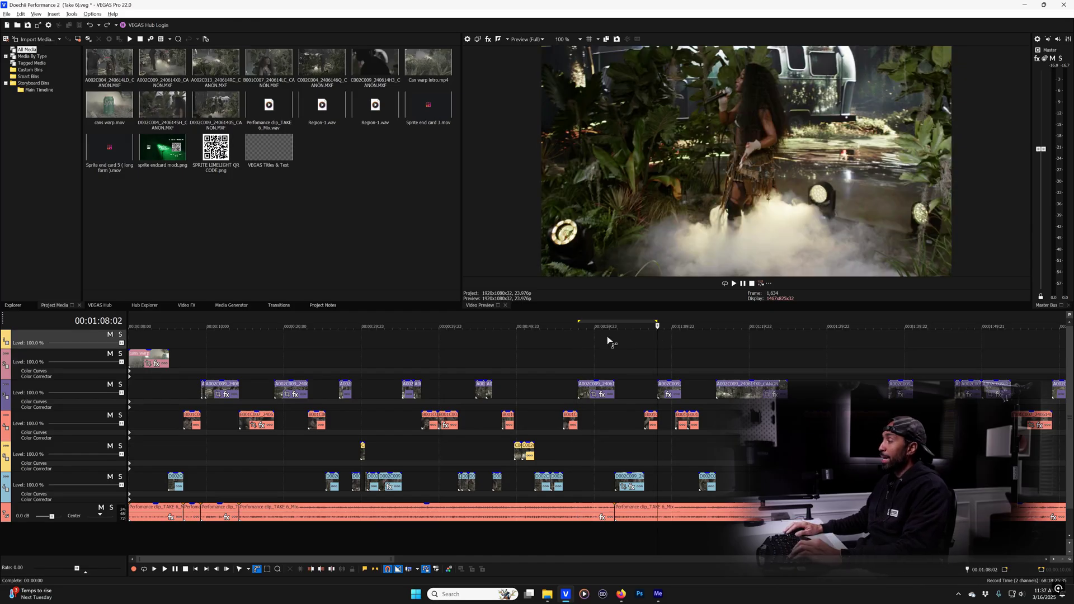
pyautogui.click(578, 339)
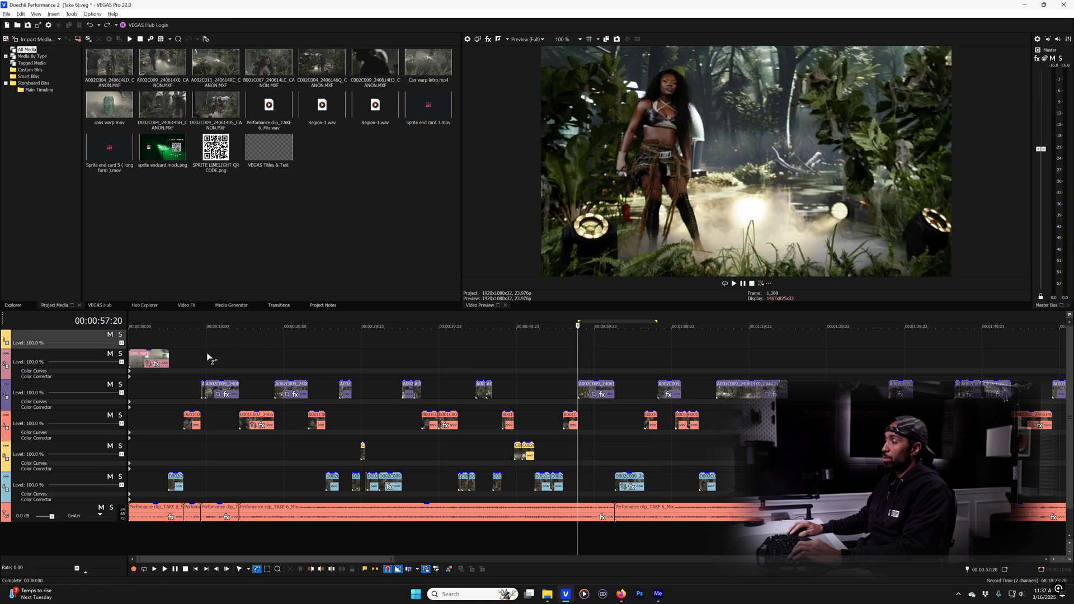
pyautogui.click(202, 360)
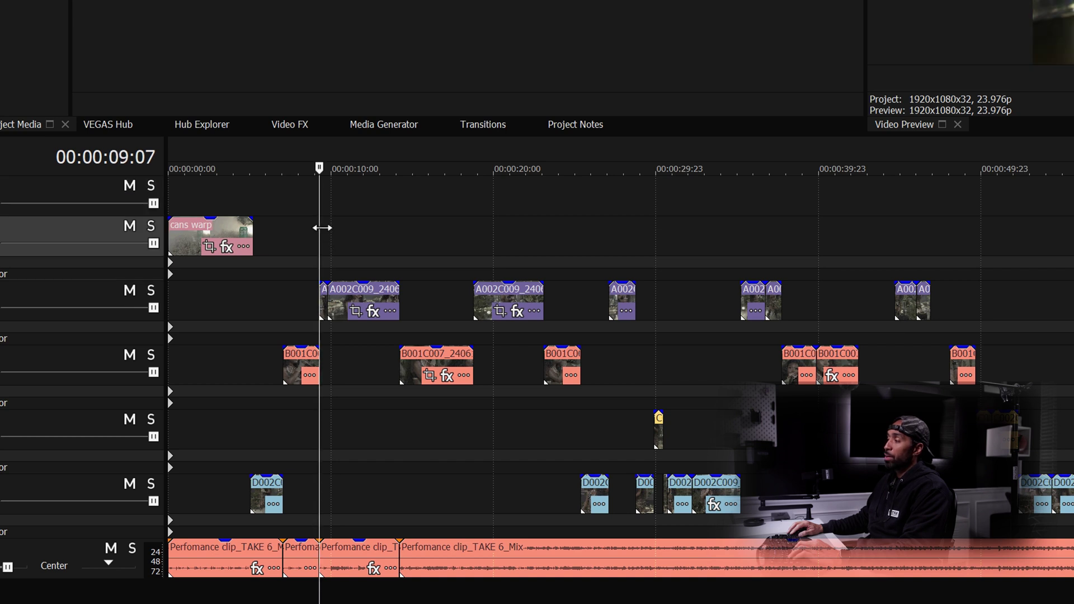
pyautogui.moveTo(325, 231); pyautogui.dragTo(606, 215)
pyautogui.click(366, 216)
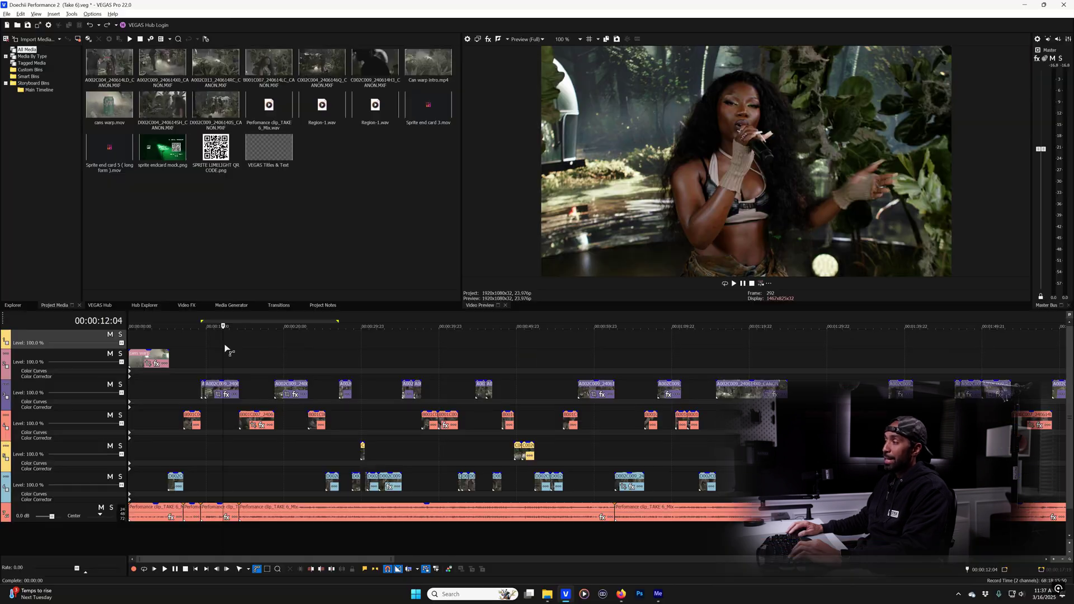
pyautogui.click(7, 14)
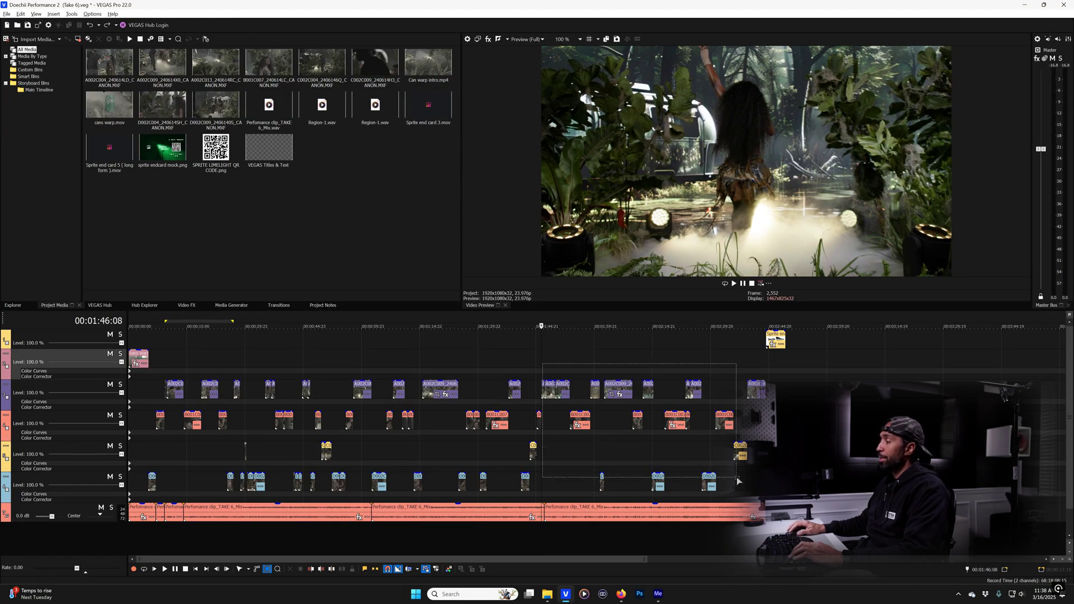
# Step: Marquee-select every camera clip and both audio clips after 00:01:46
pyautogui.moveTo(739, 481); pyautogui.dragTo(766, 489)
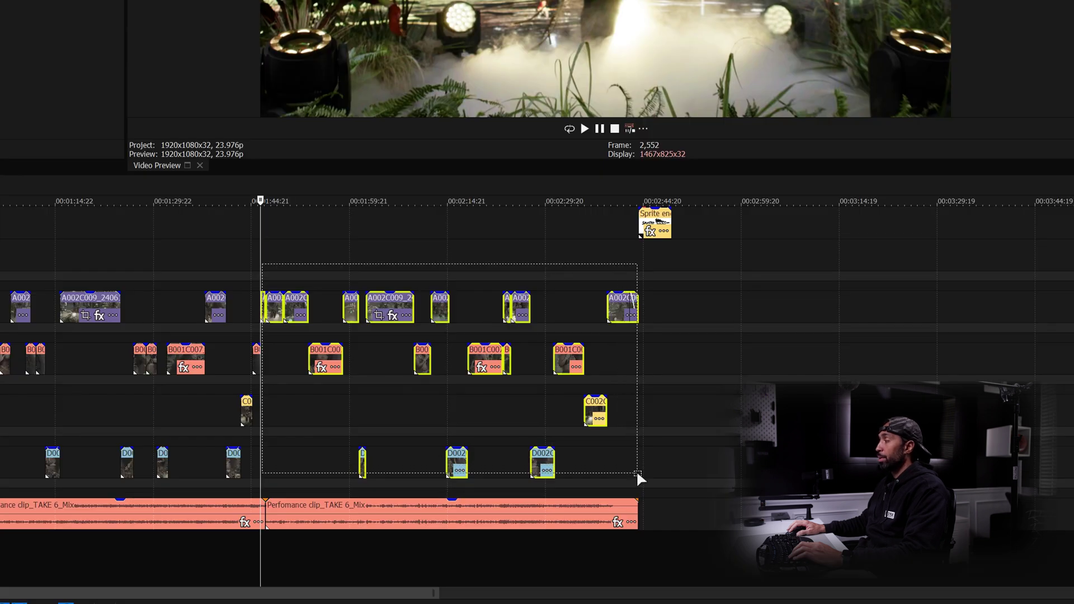
pyautogui.moveTo(637, 474); pyautogui.dragTo(640, 480)
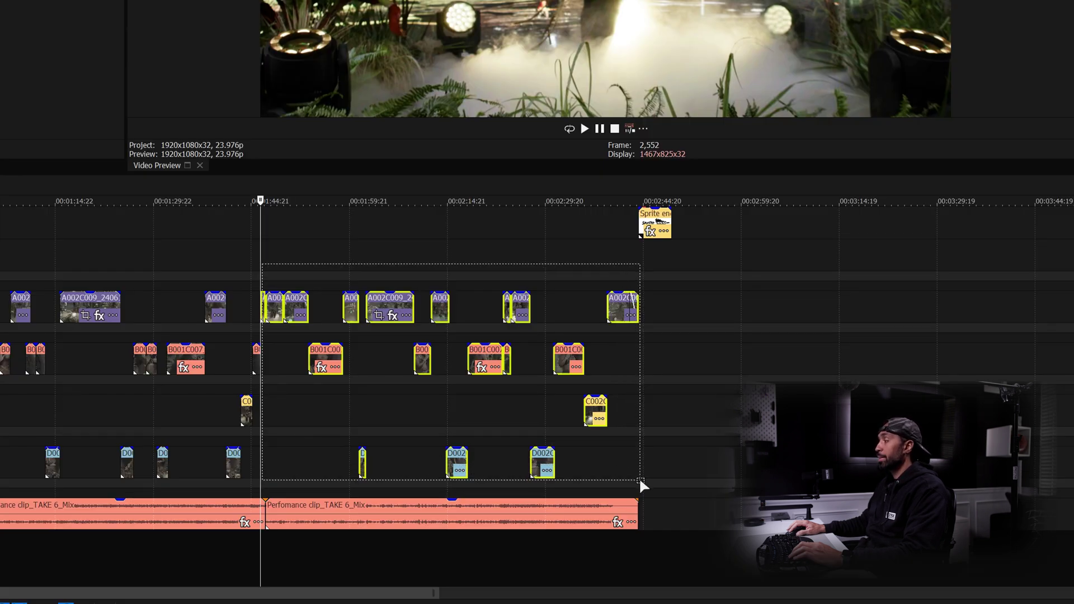
pyautogui.moveTo(640, 479); pyautogui.dragTo(656, 514)
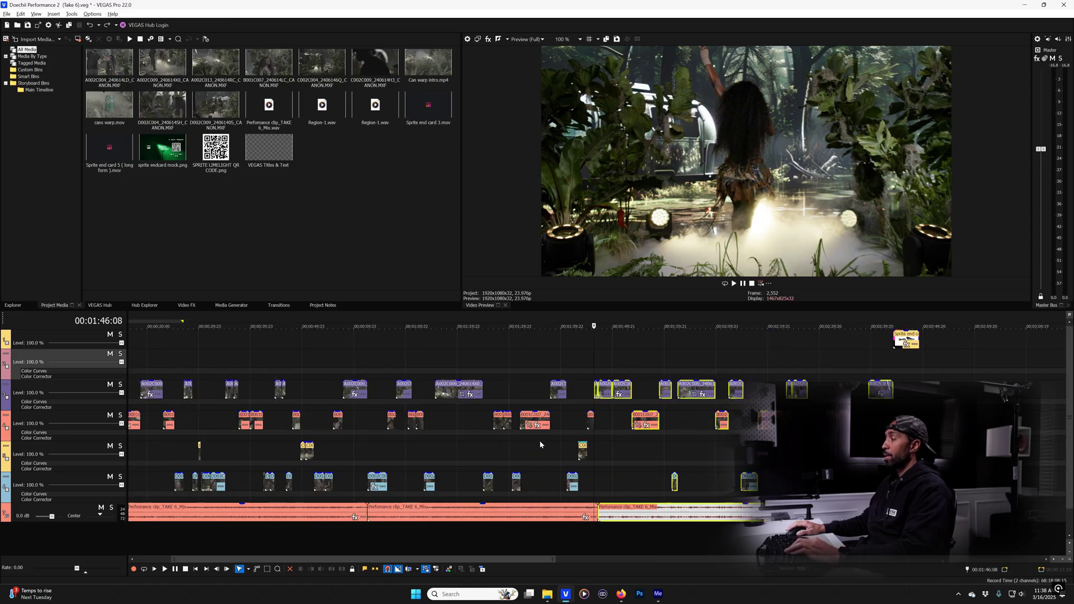
# Step: Move the selected clips about ten seconds later, deselect them, and park the playhead at 00:01:47:06
pyautogui.scroll(-3, 263, 268)
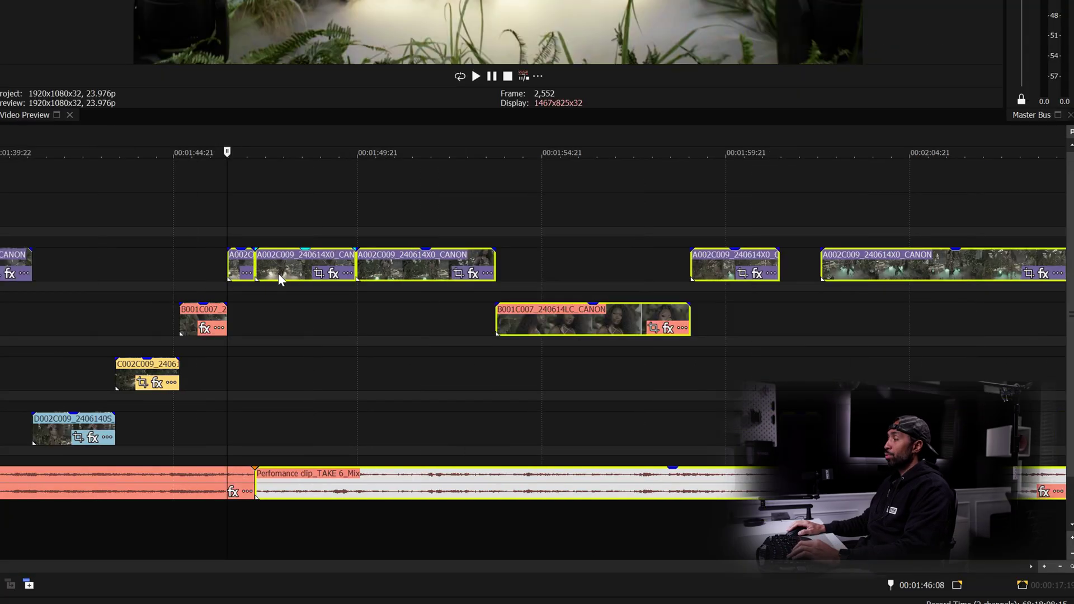
pyautogui.moveTo(264, 270); pyautogui.dragTo(538, 270)
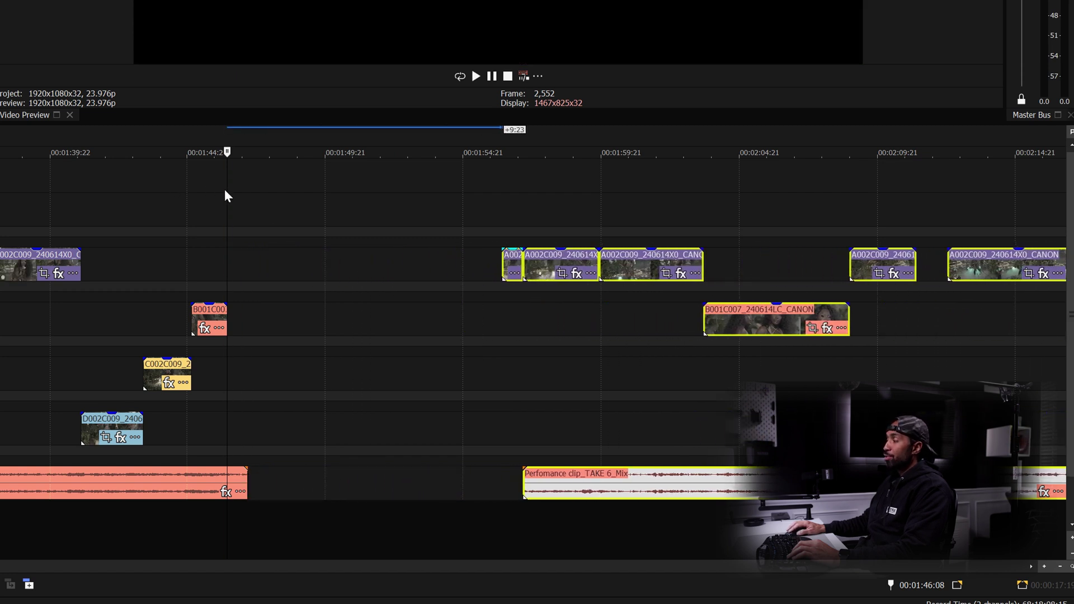
pyautogui.click(243, 284)
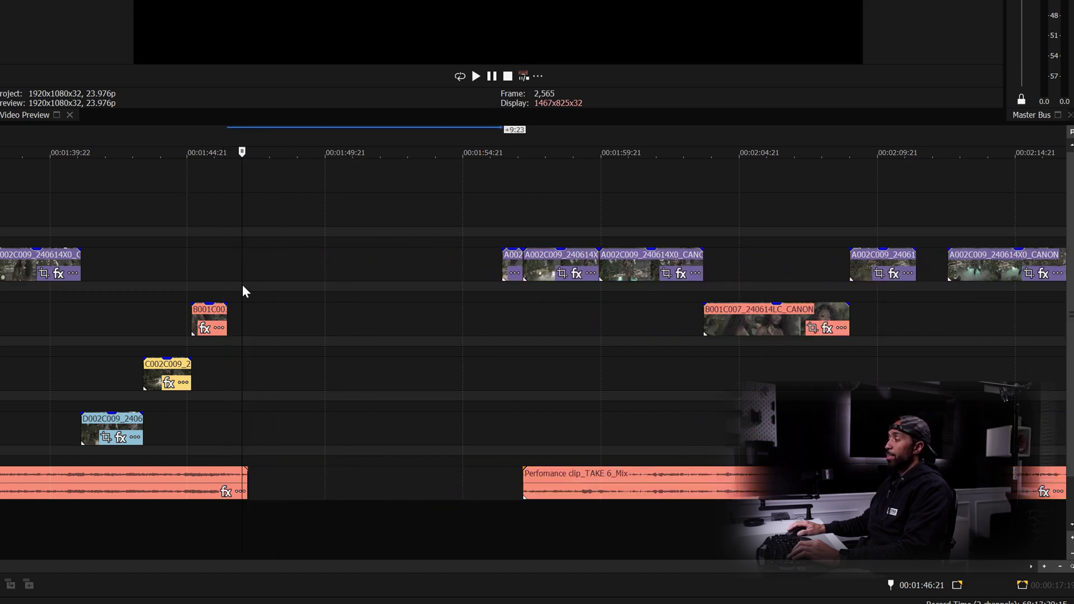
pyautogui.click(251, 280)
# Step: Place the playhead at 00:01:54:16 and marquee-select every clip after it on all tracks
pyautogui.scroll(-2, 252, 280)
pyautogui.scroll(-2, 252, 280)
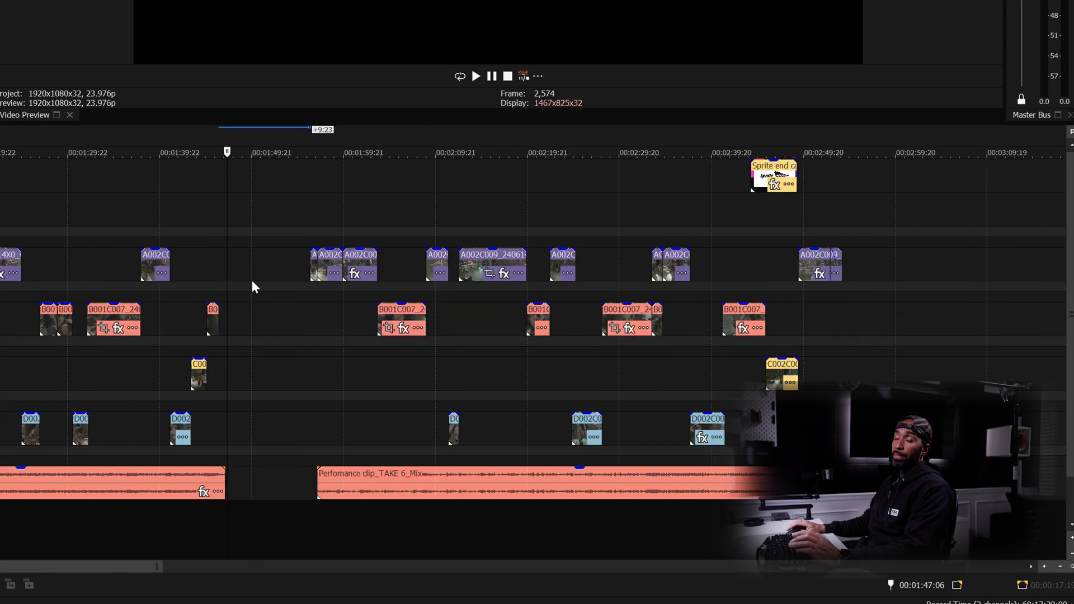
pyautogui.scroll(1, 251, 280)
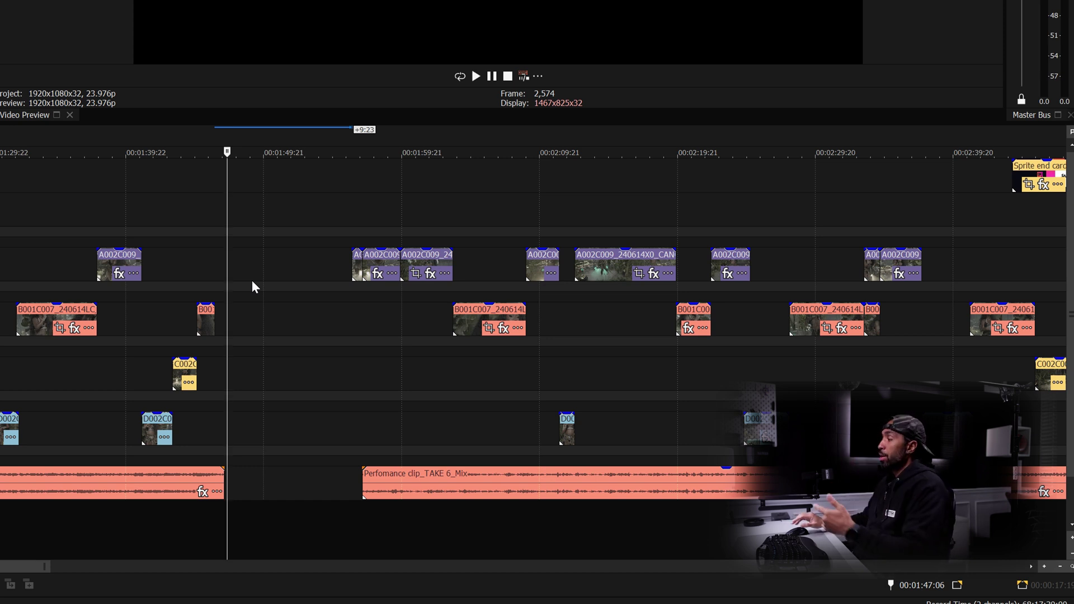
pyautogui.scroll(-3, 305, 208)
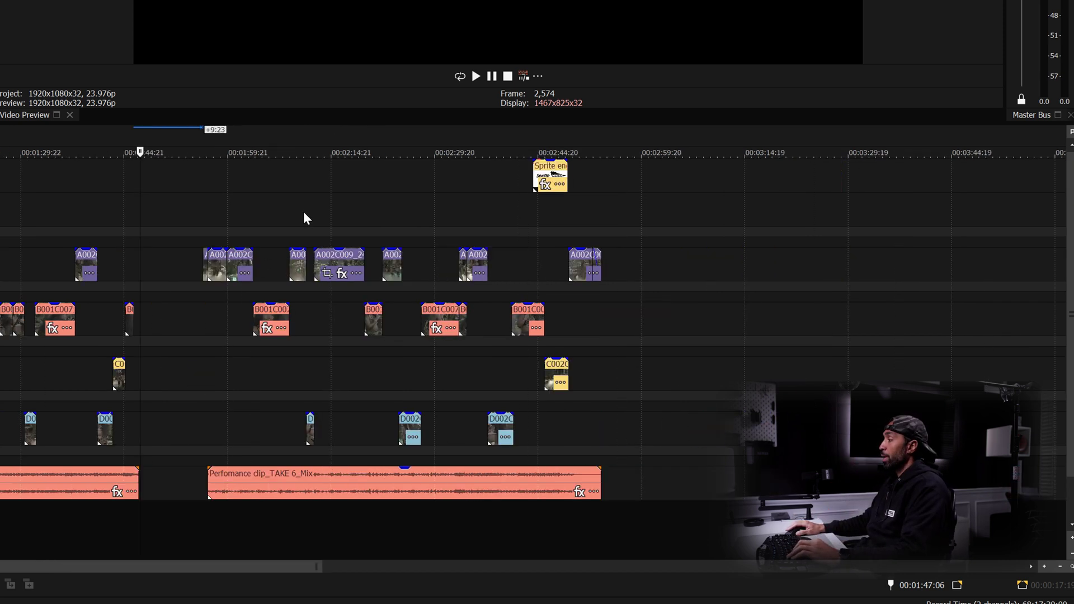
pyautogui.click(191, 200)
pyautogui.scroll(3, 190, 197)
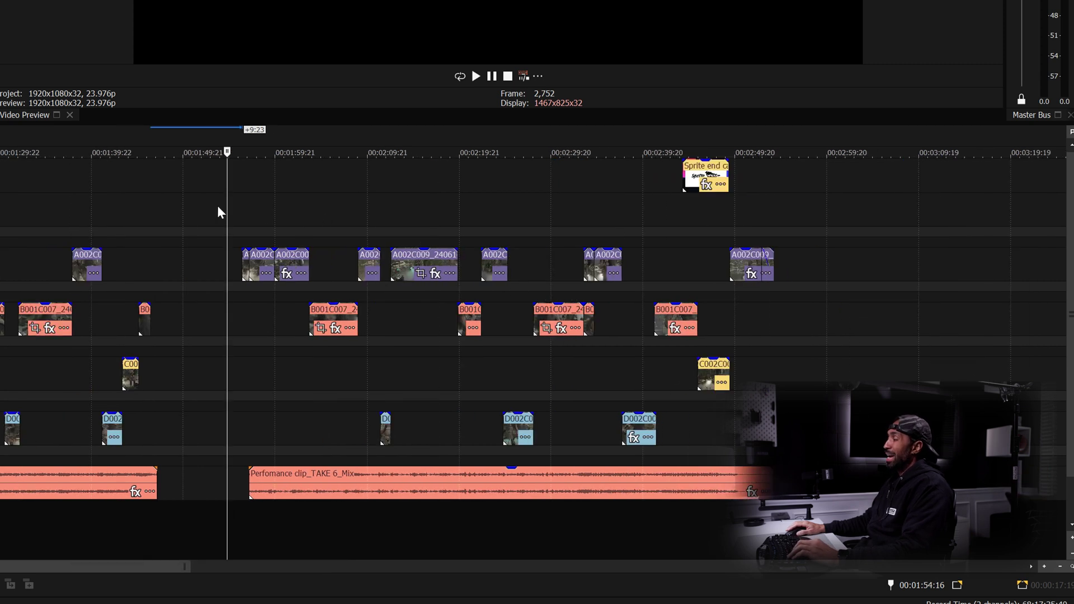
pyautogui.scroll(-3, 218, 208)
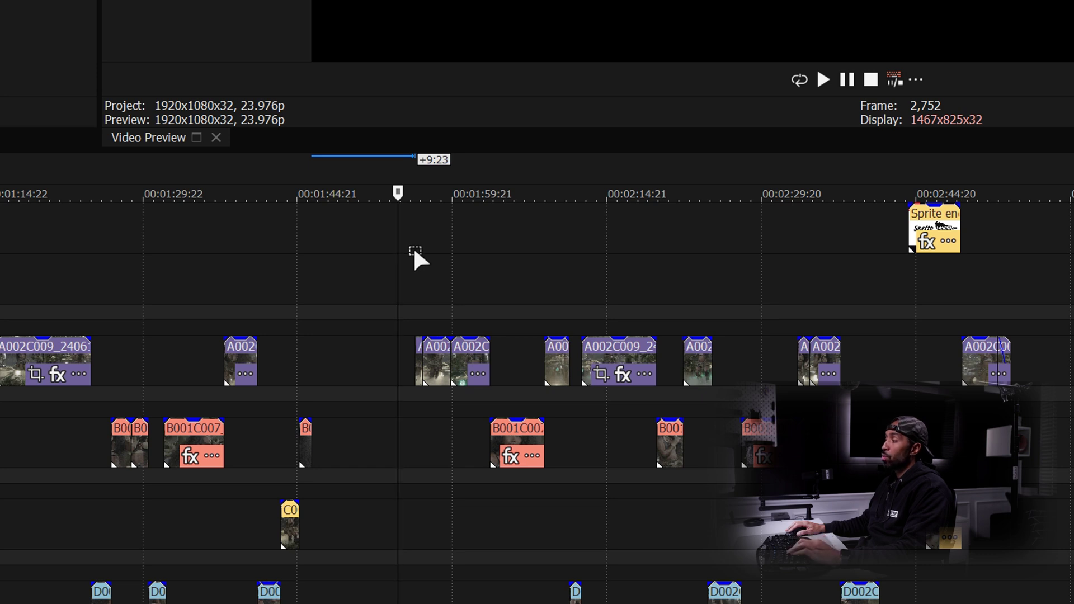
pyautogui.moveTo(462, 330); pyautogui.dragTo(1073, 603)
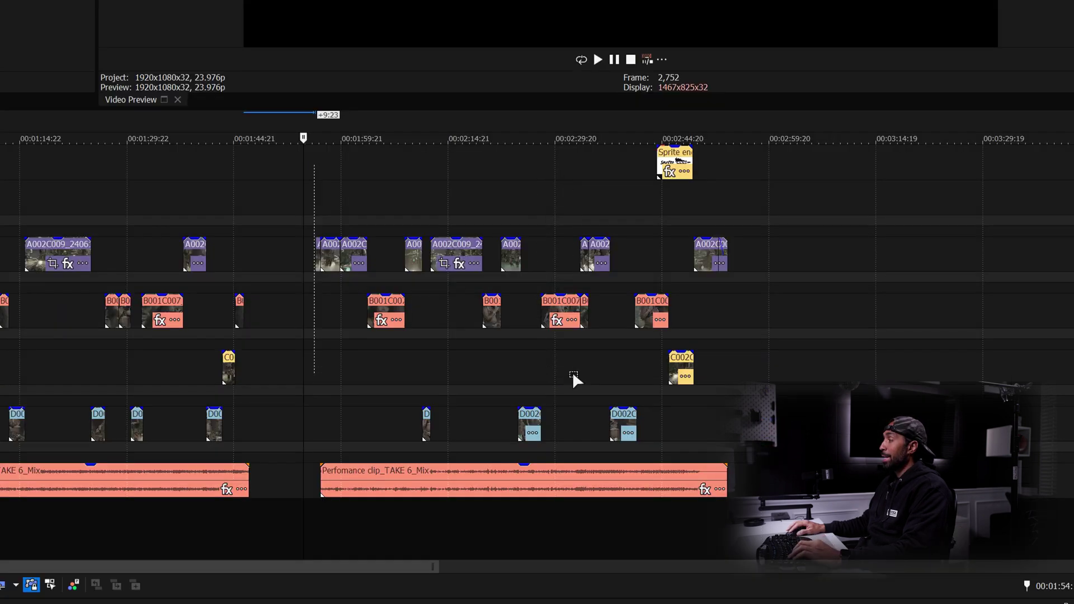
pyautogui.moveTo(817, 529); pyautogui.dragTo(817, 529)
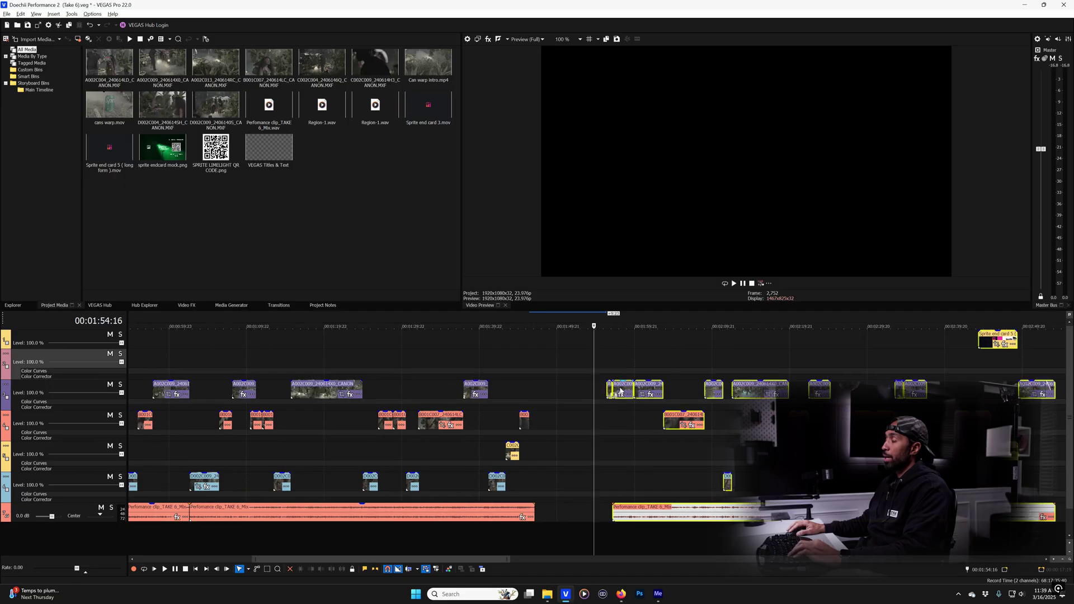
# Step: Slide the later clips left to close the gap, then play back across the join near 1:45
pyautogui.moveTo(616, 392); pyautogui.dragTo(543, 393)
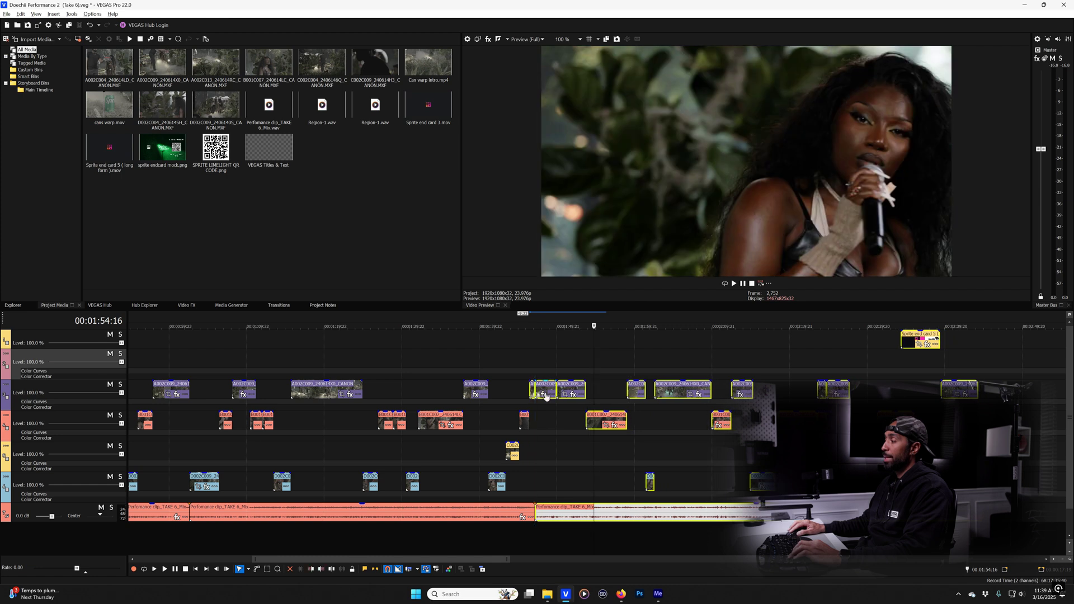
pyautogui.click(519, 394)
pyautogui.press('space')
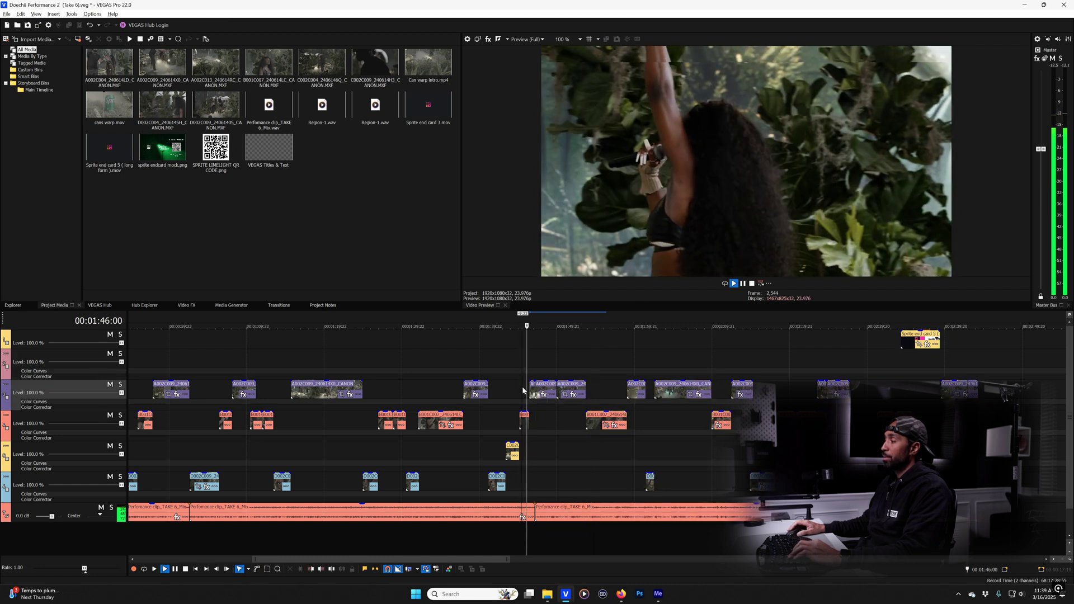
pyautogui.scroll(3, 521, 389)
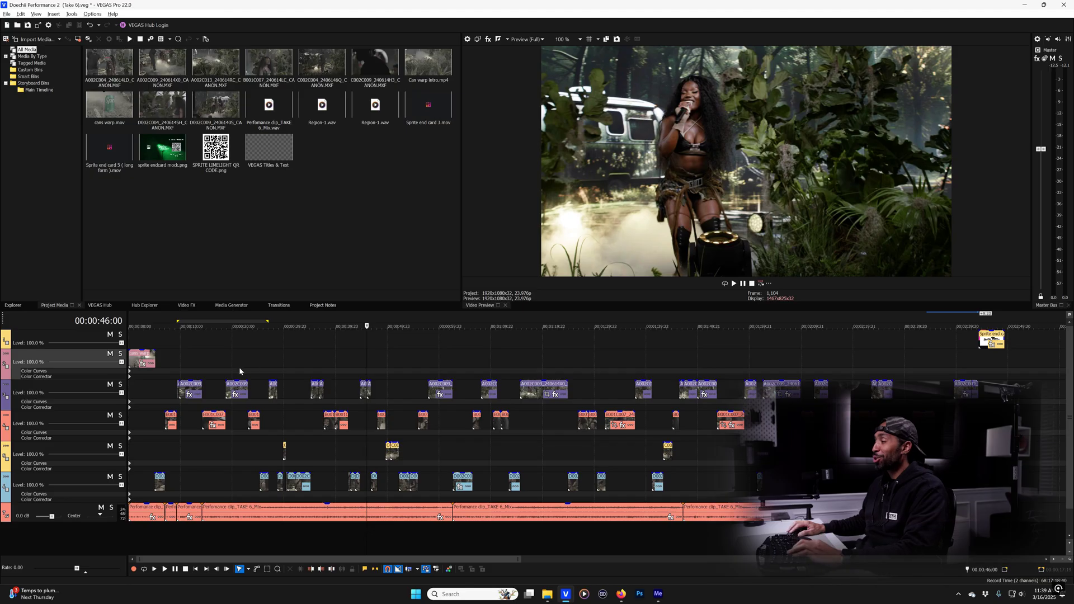
pyautogui.click(224, 361)
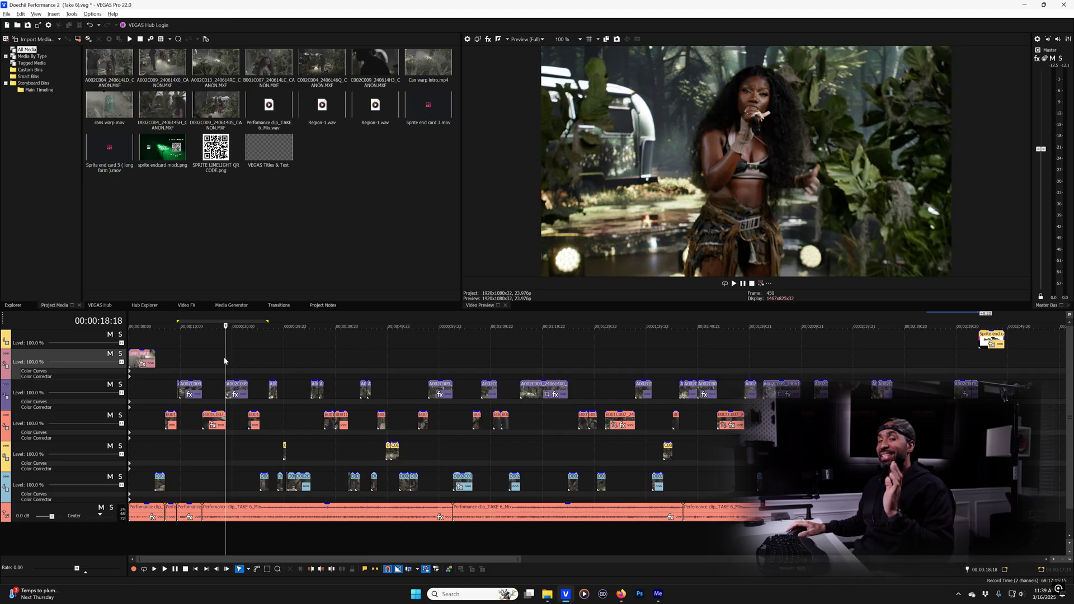
pyautogui.click(203, 378)
pyautogui.scroll(2, 333, 385)
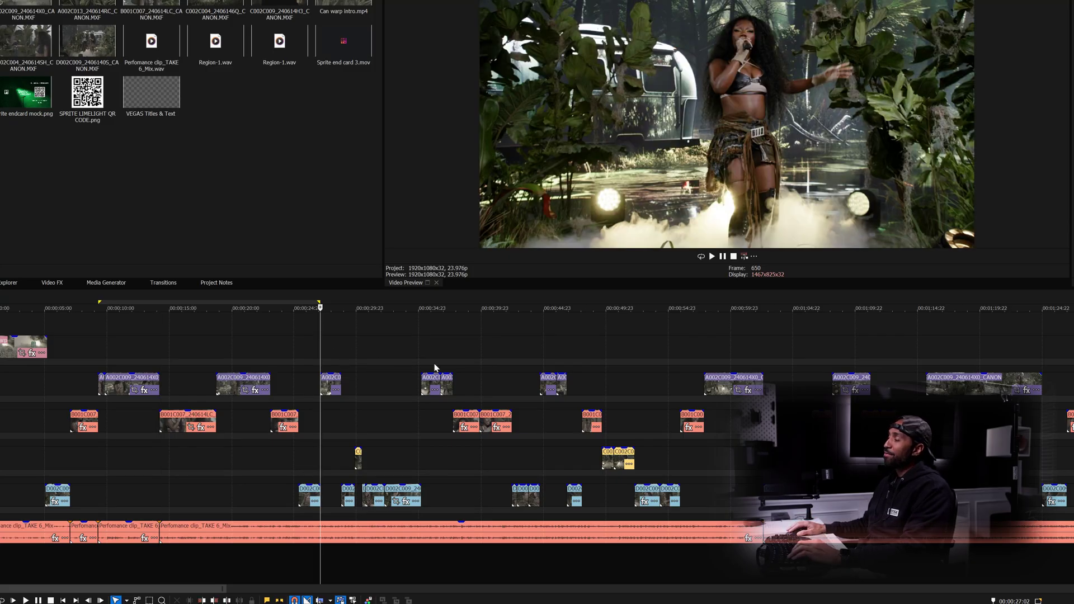
# Step: Briefly review playback from about 0:35, then play again from just before 4:57
pyautogui.click(419, 357)
pyautogui.press('space')
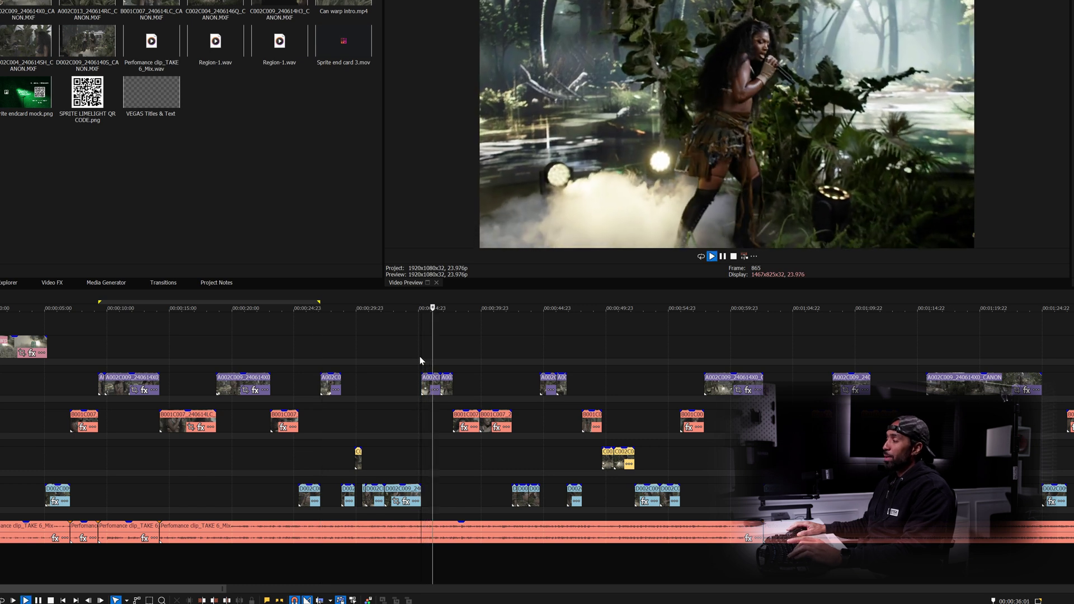
pyautogui.scroll(-5, 450, 355)
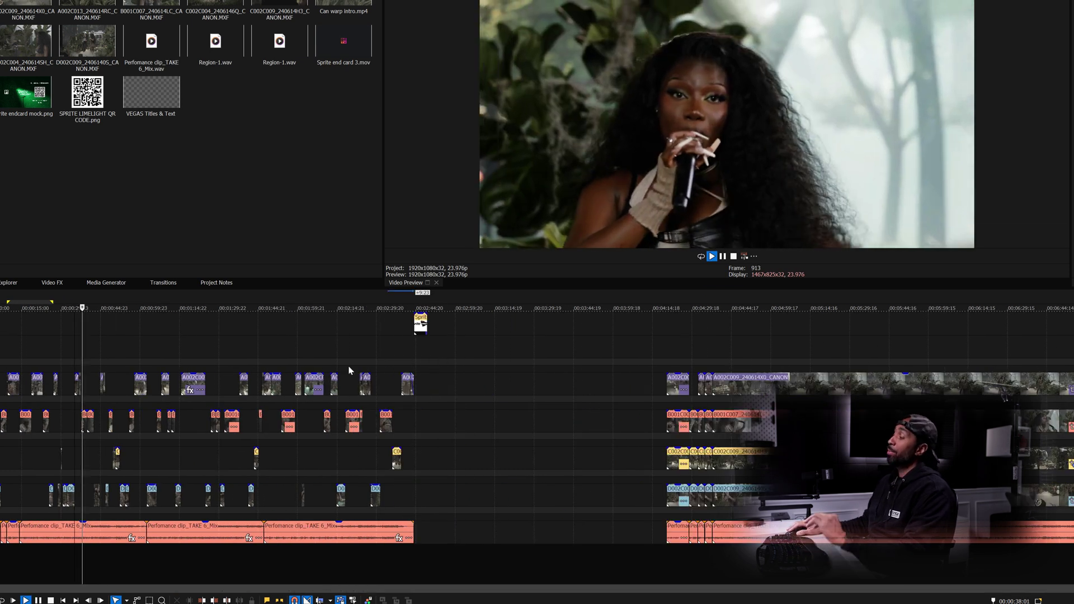
pyautogui.click(762, 342)
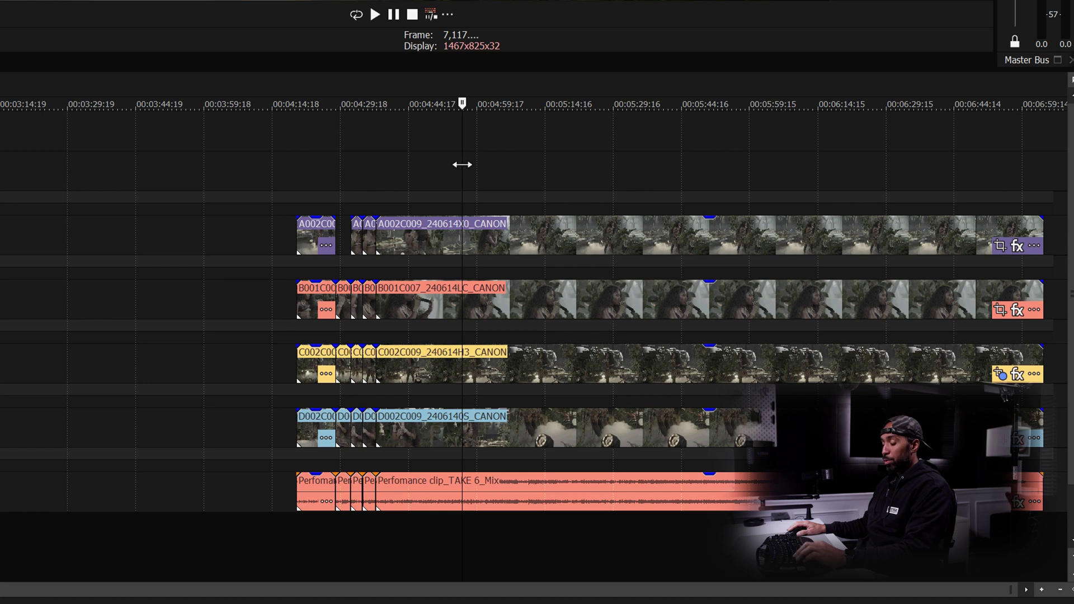
pyautogui.scroll(4, 462, 164)
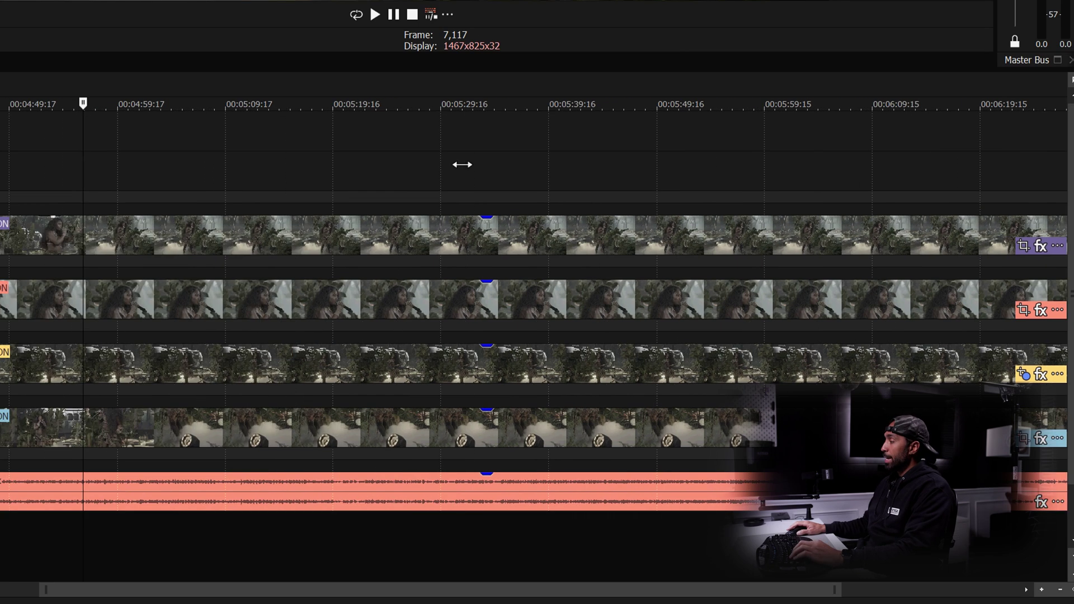
pyautogui.click(83, 194)
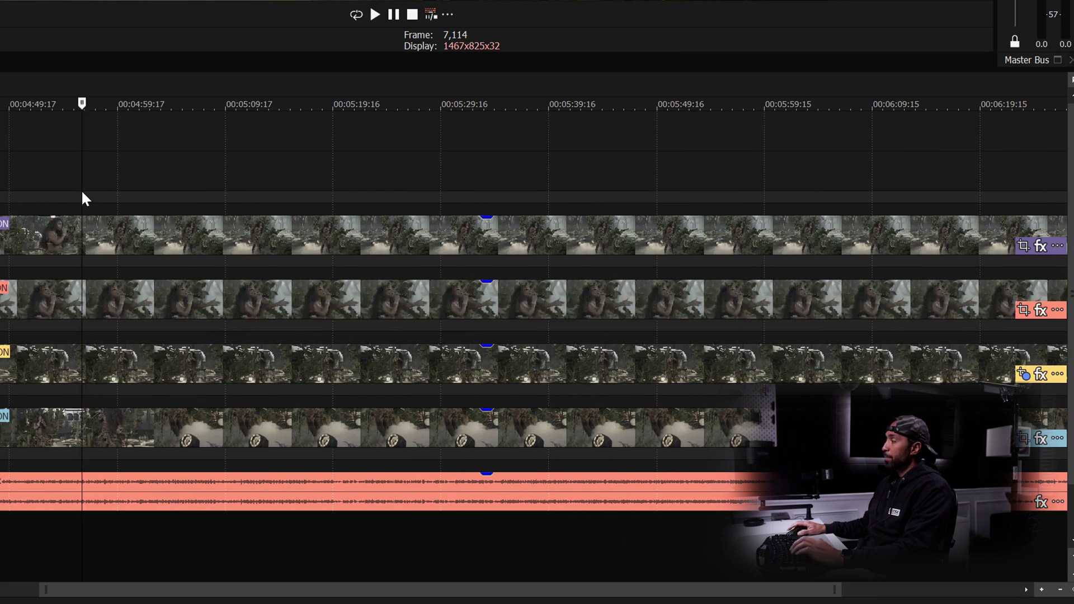
pyautogui.press('space')
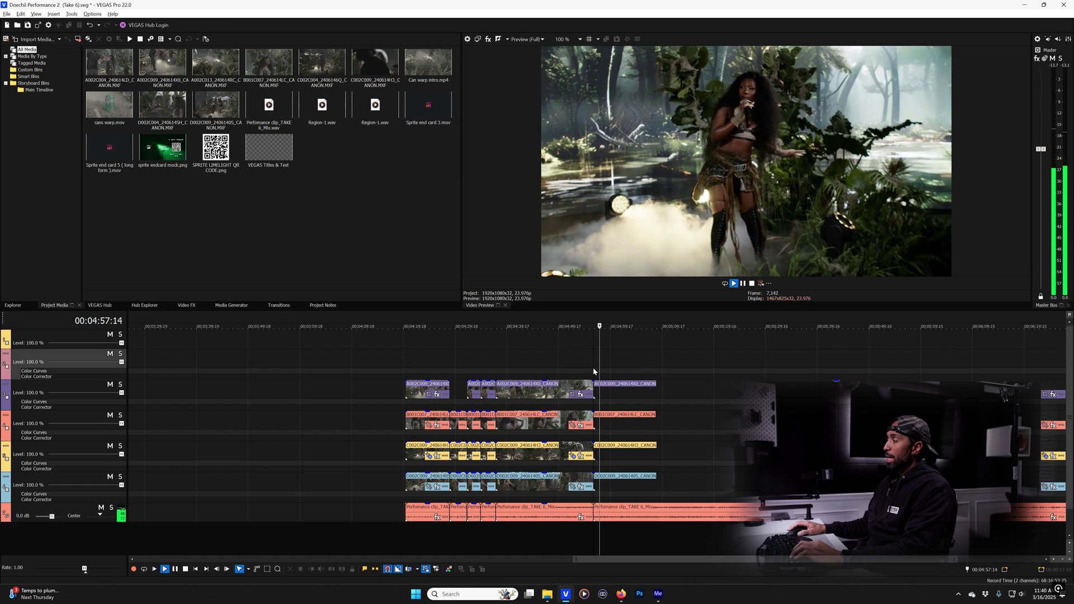
pyautogui.scroll(1, 593, 371)
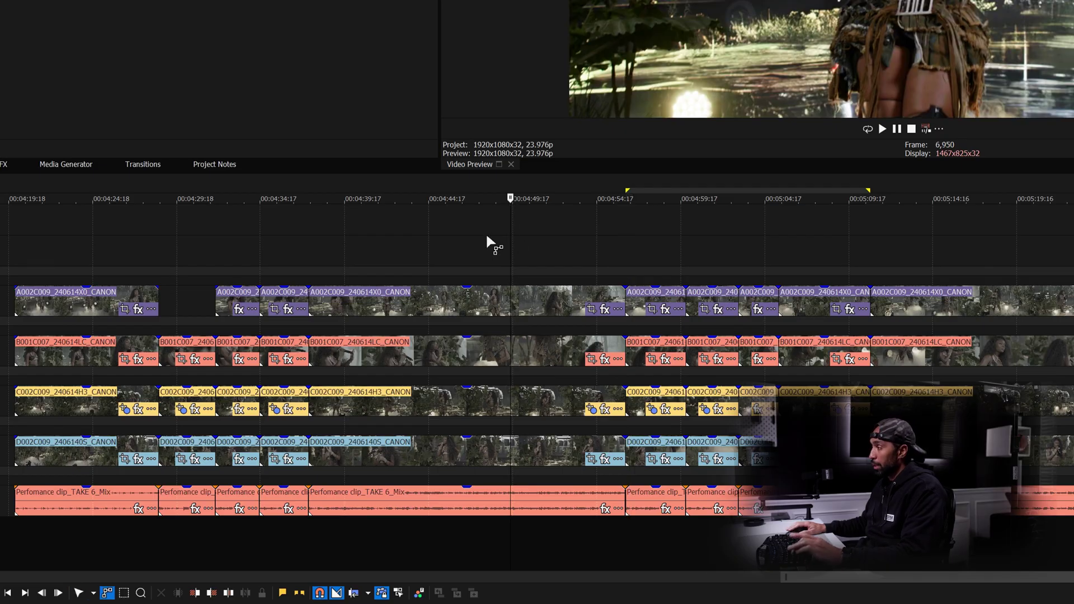
# Step: Switch from the Normal Edit tool to the Zoom tool with the D shortcut
pyautogui.press('d')
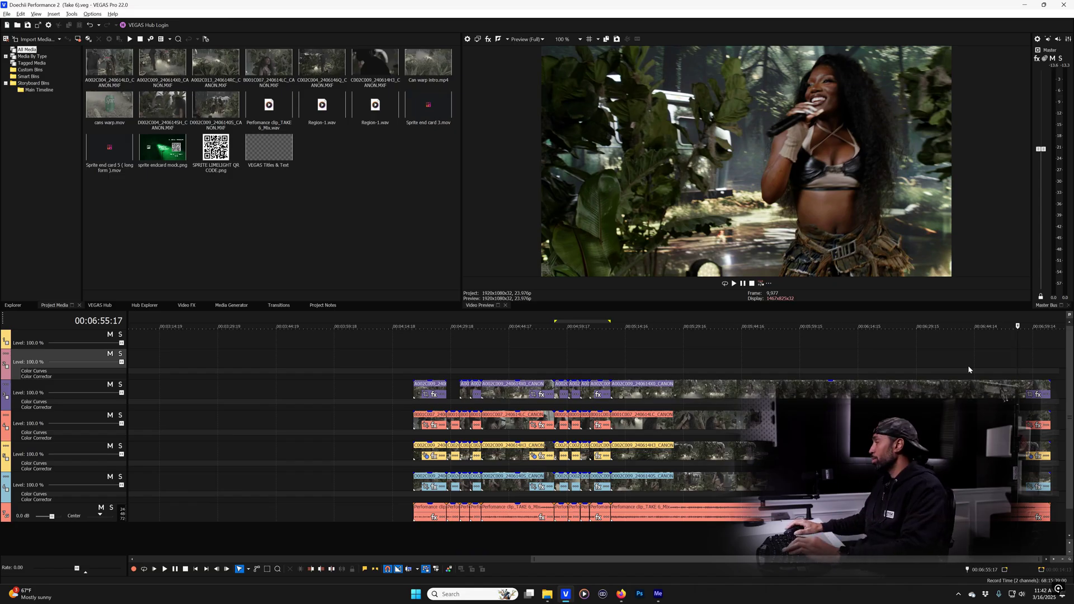
pyautogui.scroll(3, 968, 365)
pyautogui.click(982, 364)
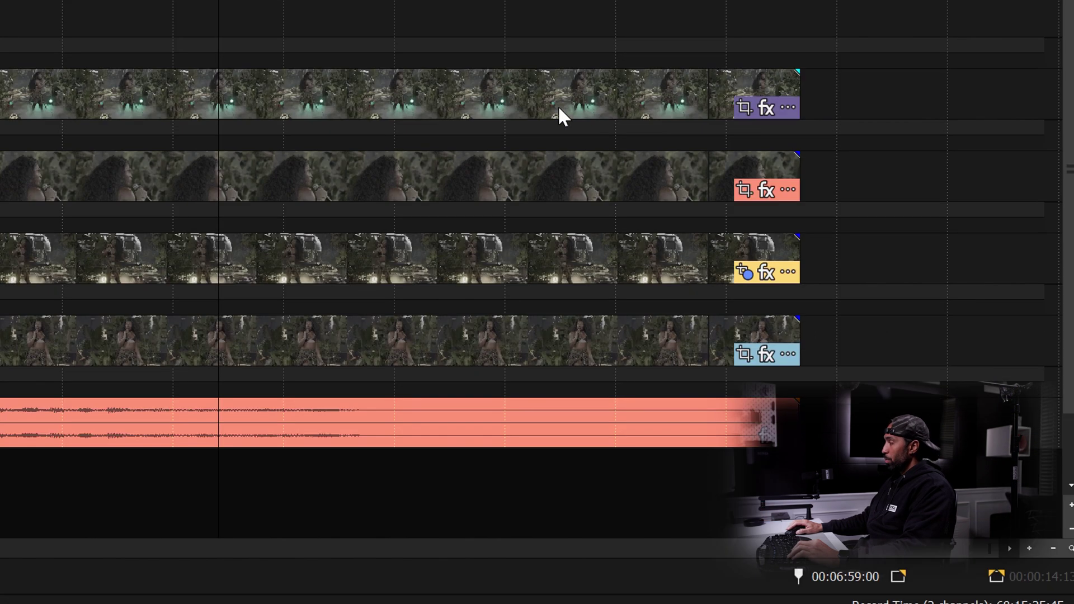
pyautogui.click(307, 27)
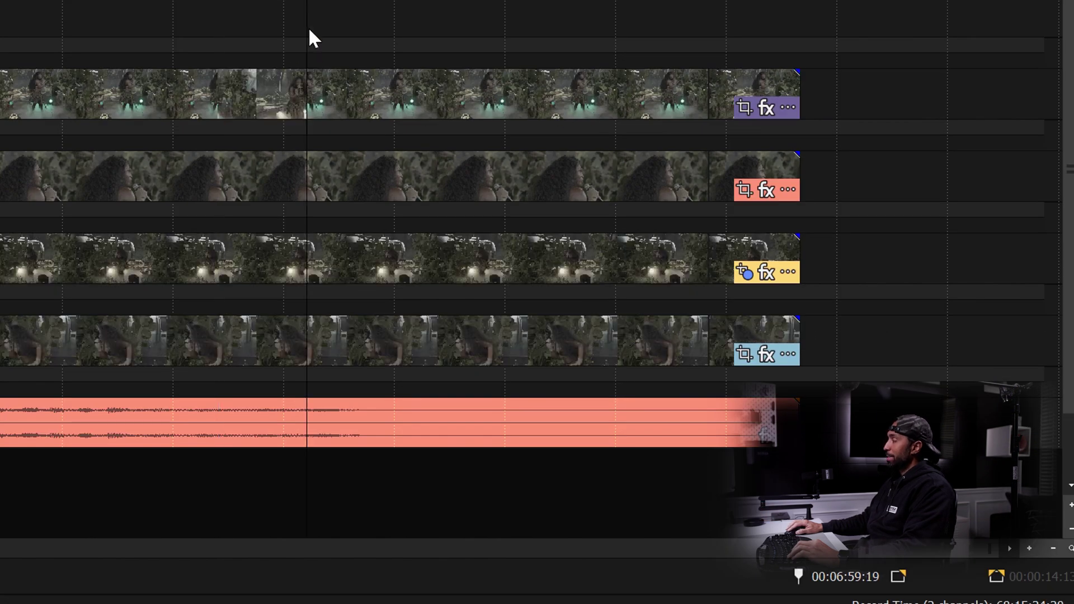
pyautogui.moveTo(308, 20); pyautogui.dragTo(312, 63)
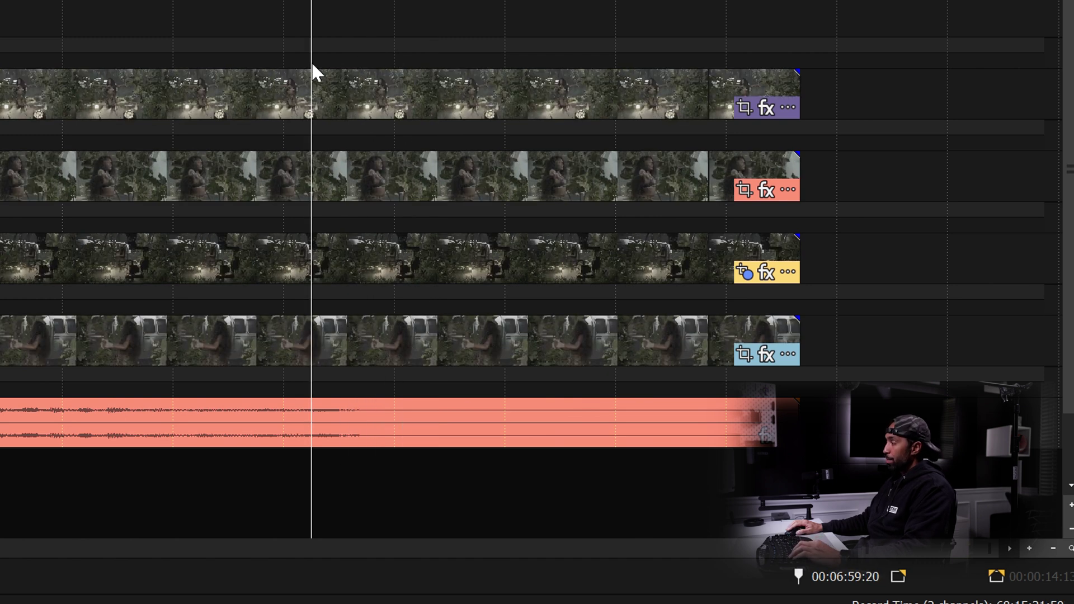
pyautogui.press('space')
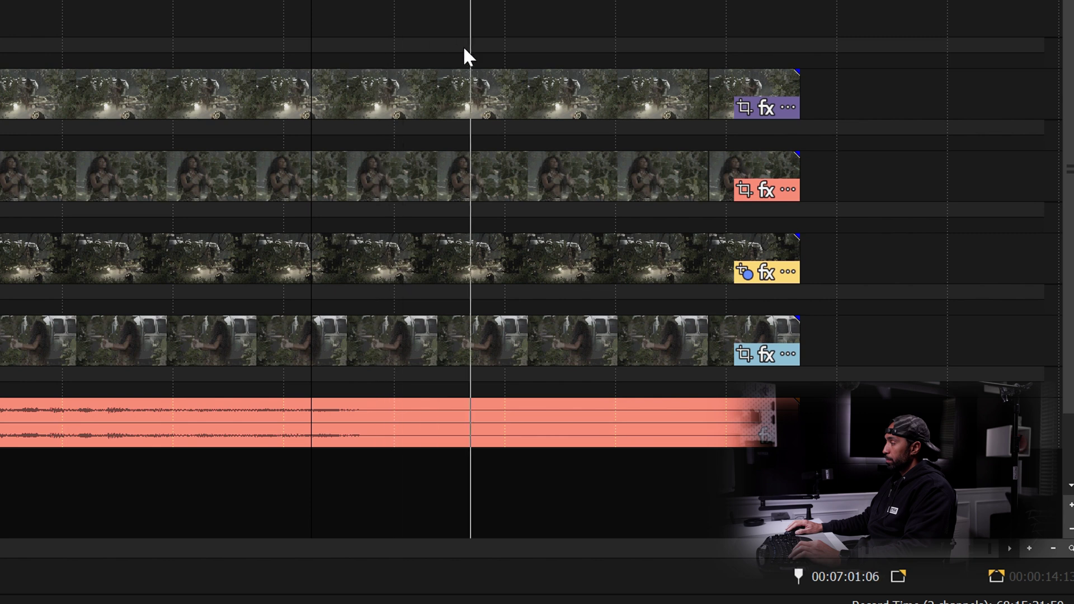
pyautogui.press('space')
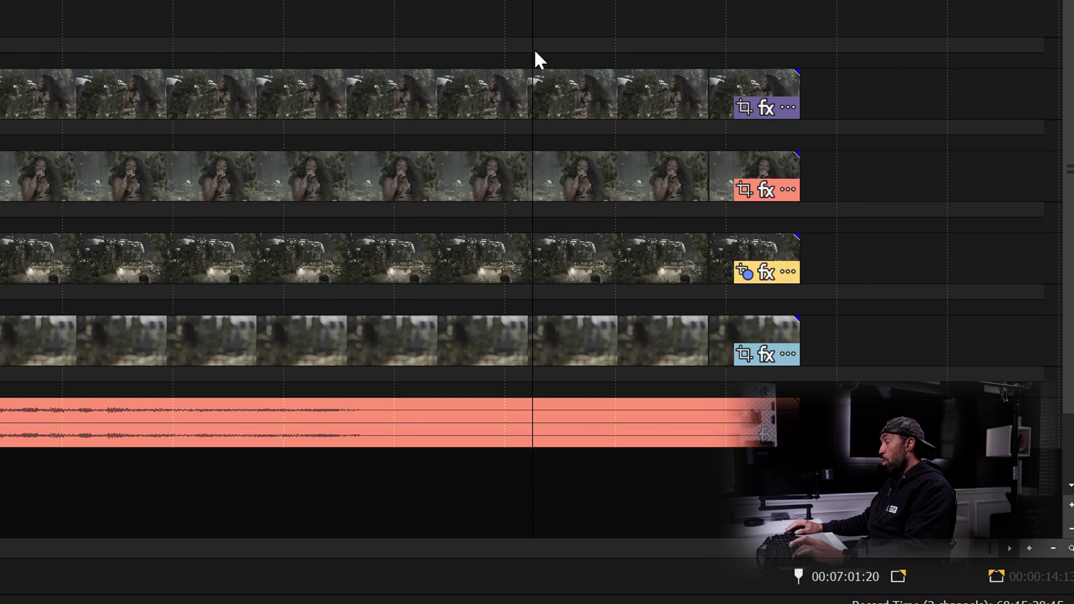
pyautogui.press('s')
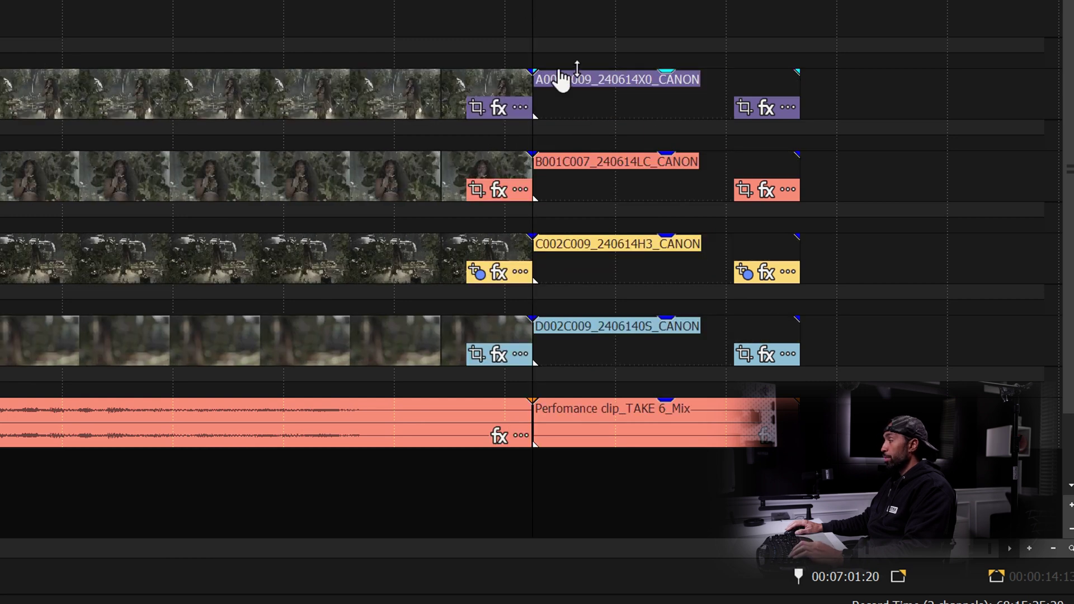
pyautogui.click(606, 105)
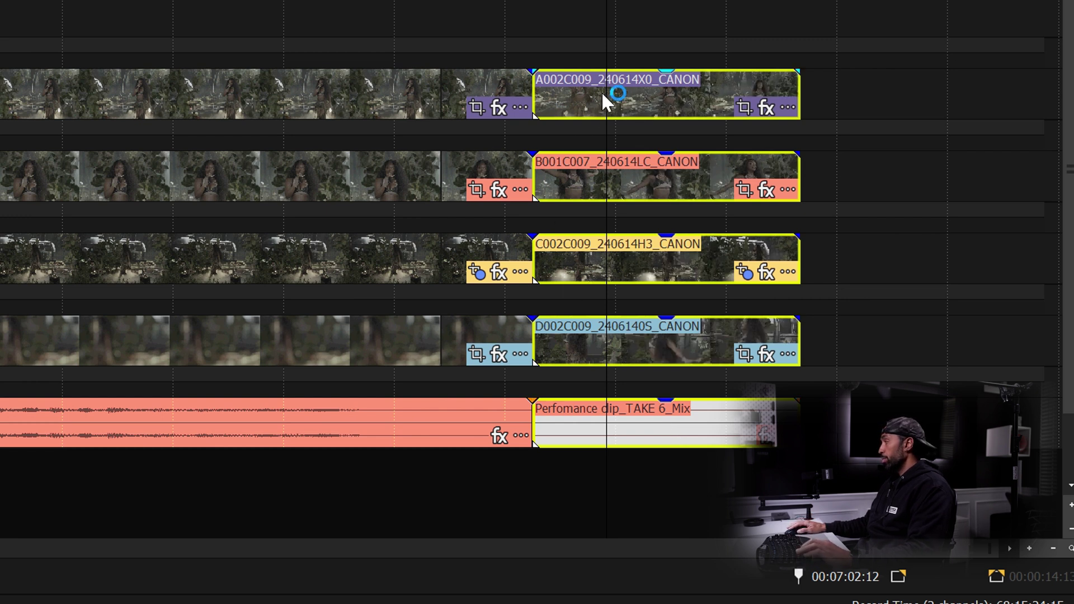
pyautogui.hotkey('ctrl', 'z')
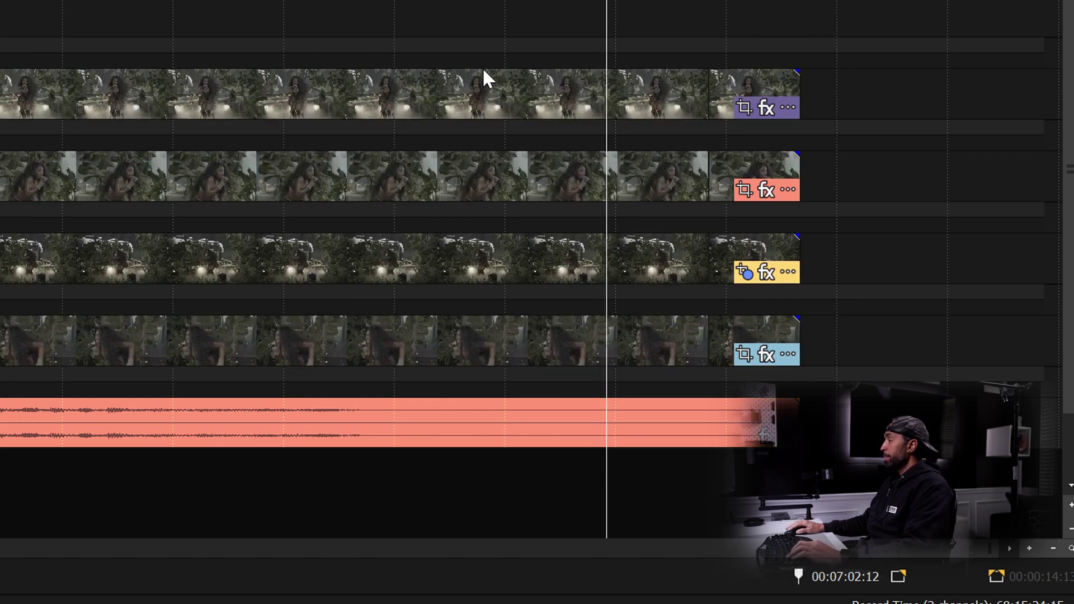
pyautogui.click(483, 67)
pyautogui.click(296, 65)
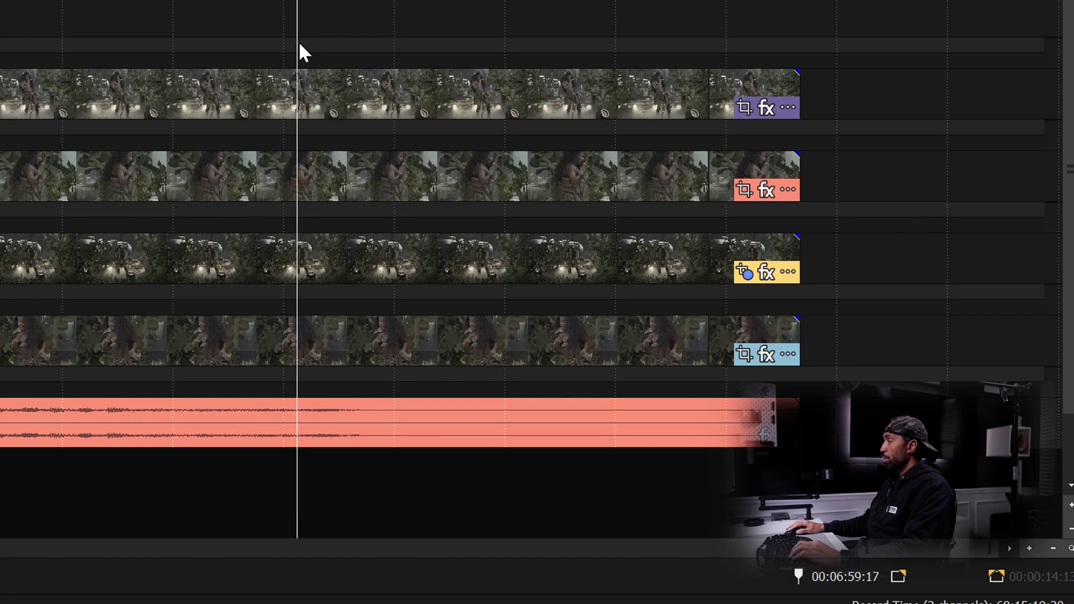
pyautogui.moveTo(297, 33); pyautogui.dragTo(445, 22)
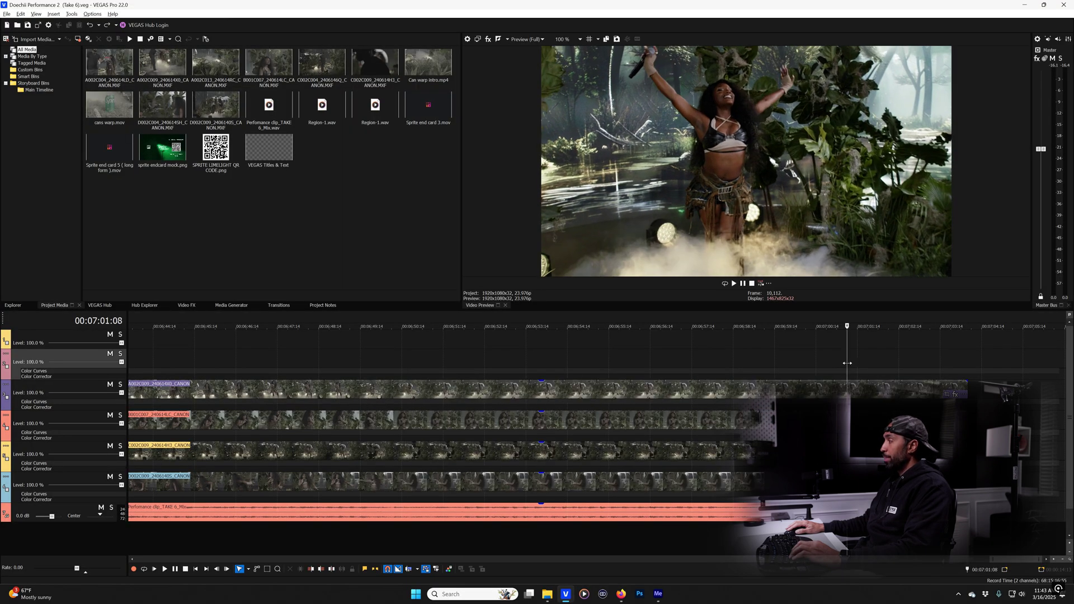